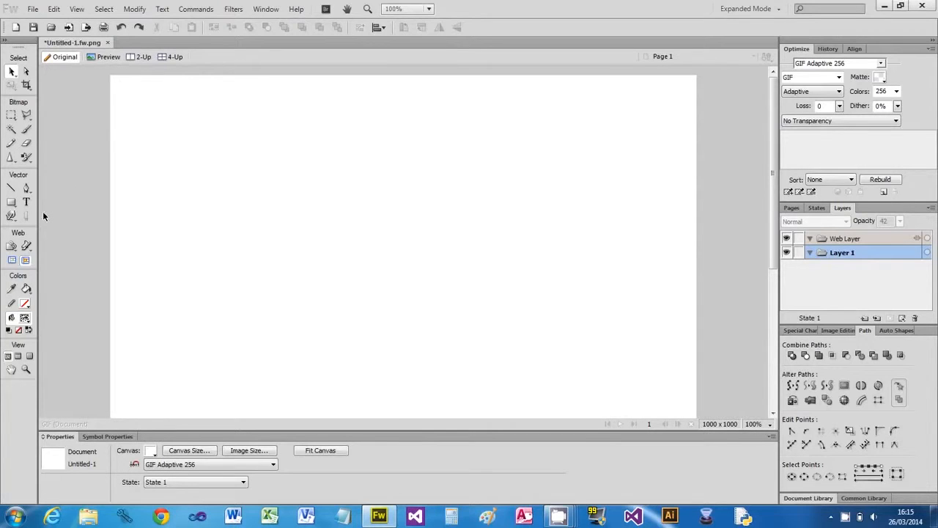
- Draw and delete a test rectangle, then draw a star near the canvas top middle
left_click(11, 201)
left_click_drag(309, 160, 464, 315)
key("Delete")
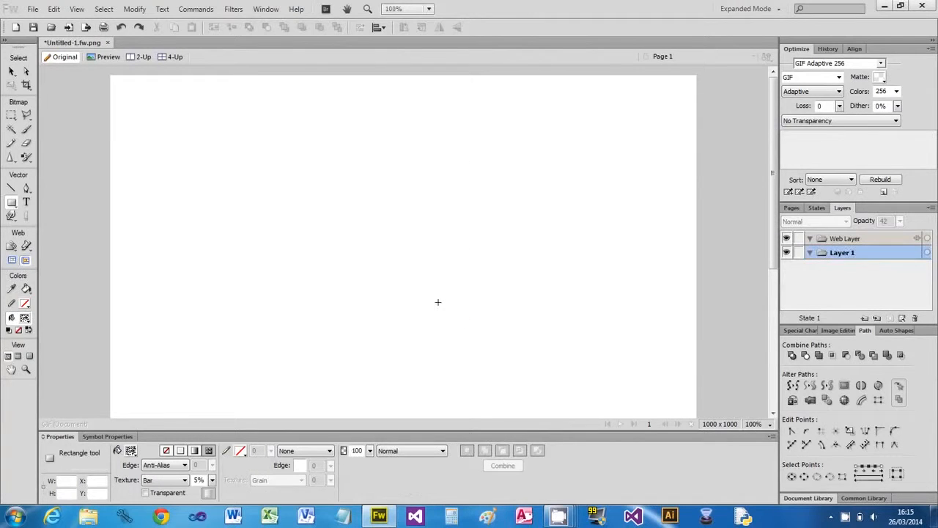
left_click(16, 208)
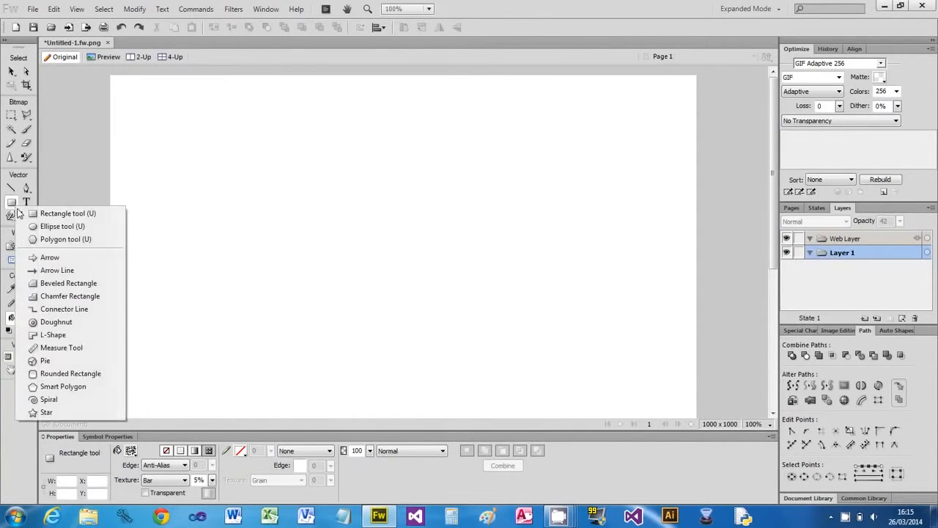
left_click(49, 414)
left_click_drag(312, 149, 446, 283)
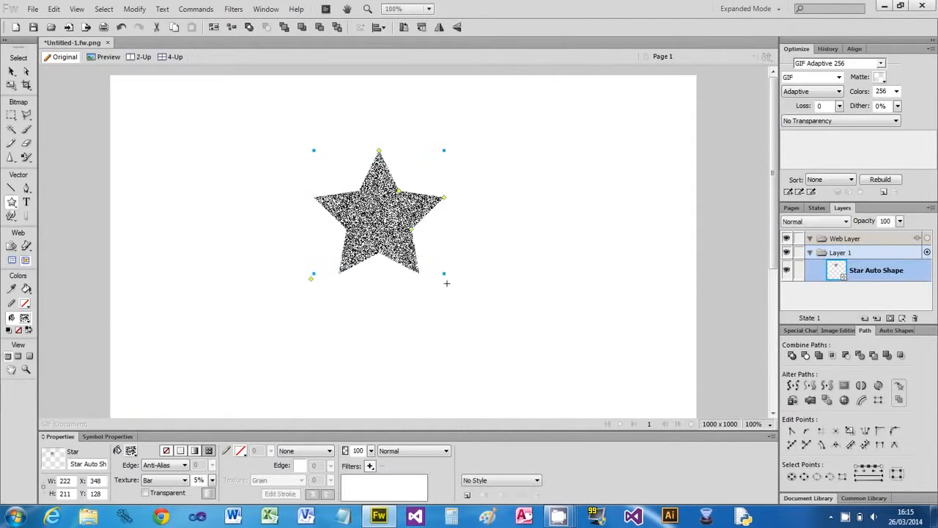
- Fill the star with the blue Threads 3 pattern
left_click(208, 451)
left_click(344, 342)
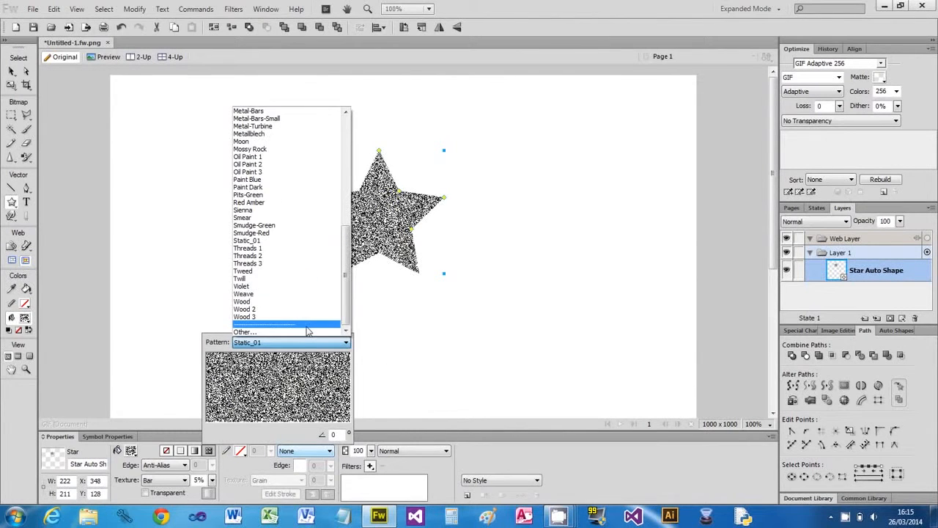
left_click(244, 265)
left_click(491, 333)
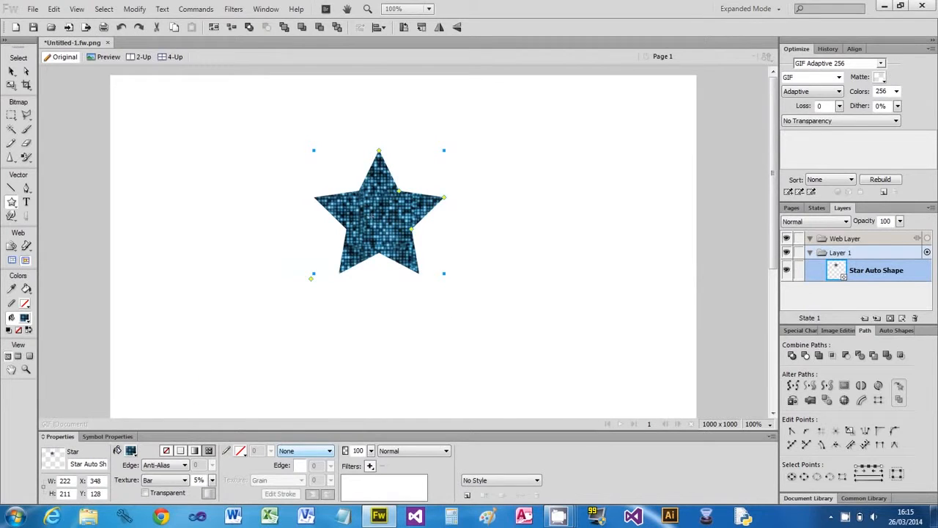
- Scale the star up to about 390 x 371 and move it to 242, 93
left_click(11, 84)
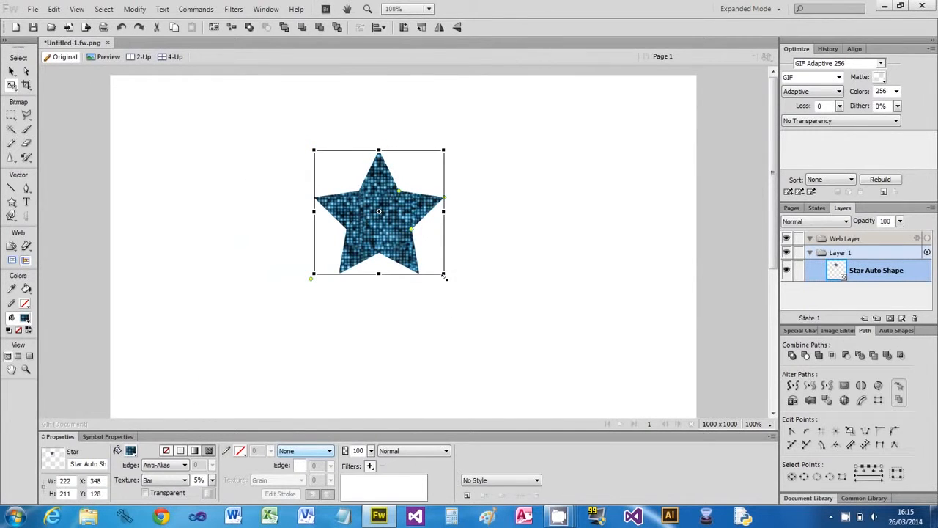
left_click_drag(442, 273, 543, 368)
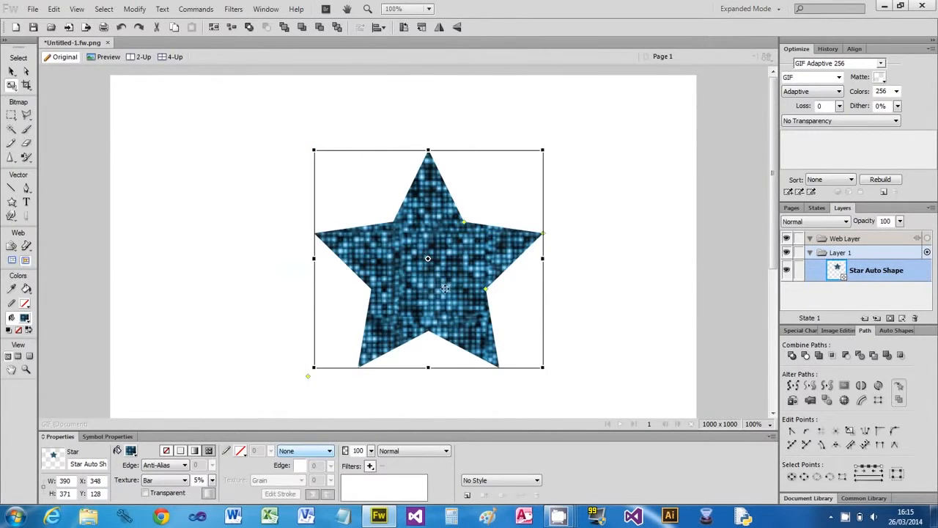
left_click_drag(440, 289, 361, 263)
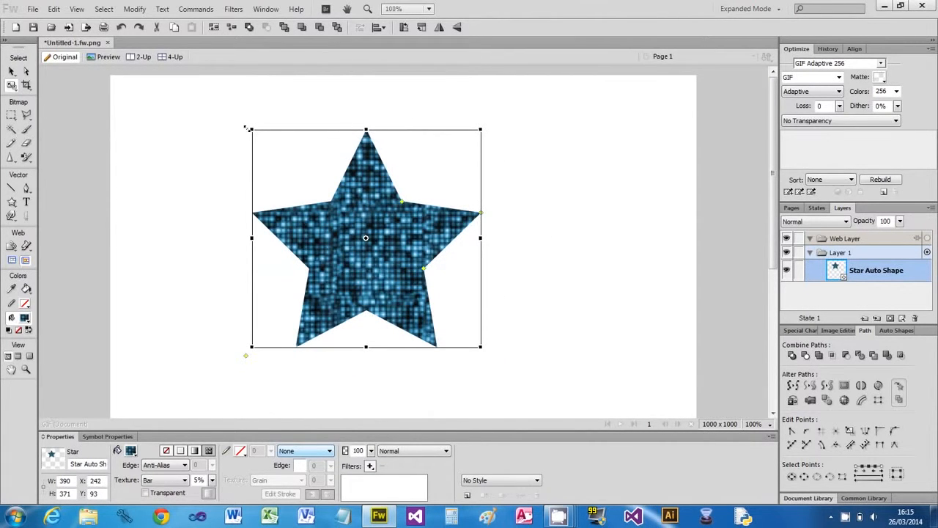
left_click(197, 10)
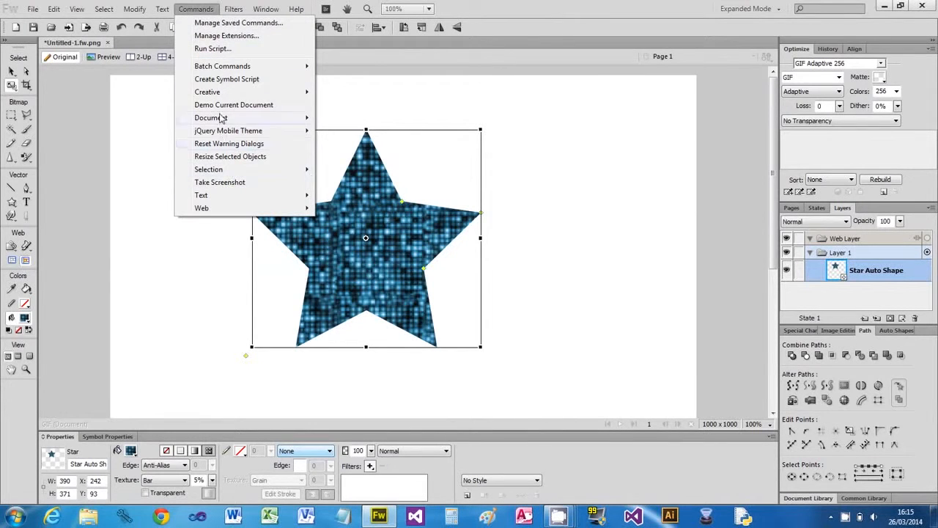
- Try Convert to Sepia Tone and Add Arrowheads, undoing the sepia and dismissing the arrowhead error
mouse_move(215, 96)
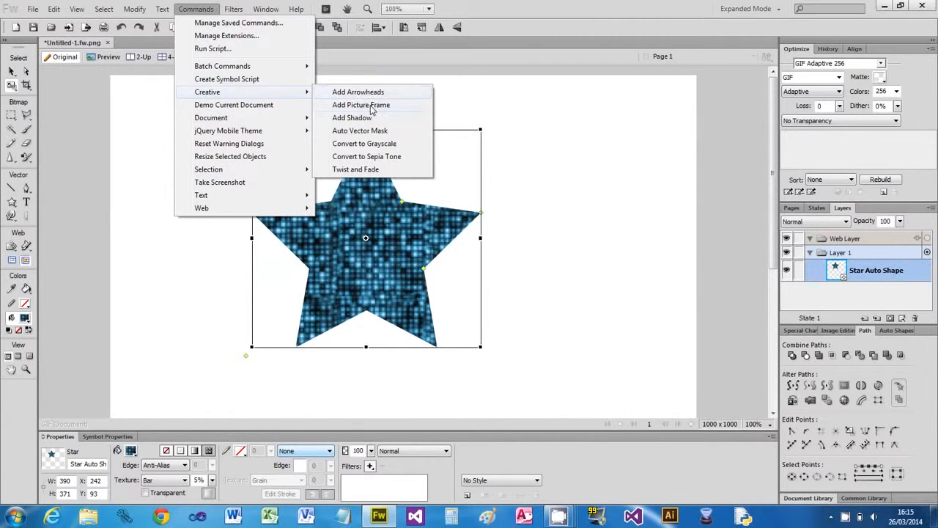
left_click(385, 157)
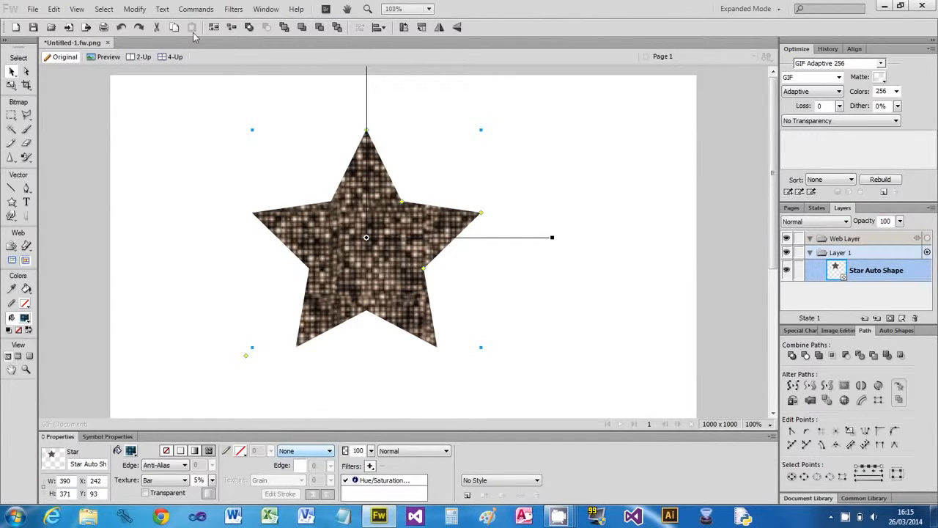
key("ctrl+z")
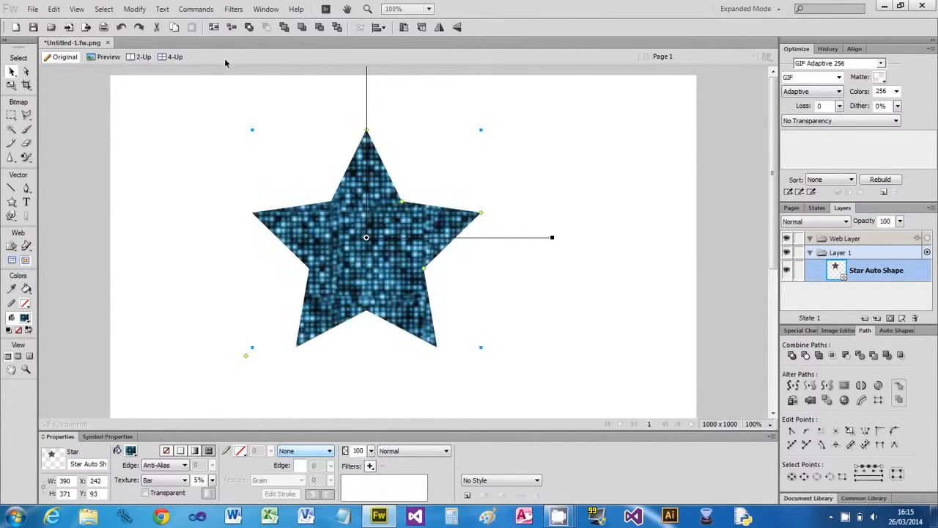
left_click(196, 8)
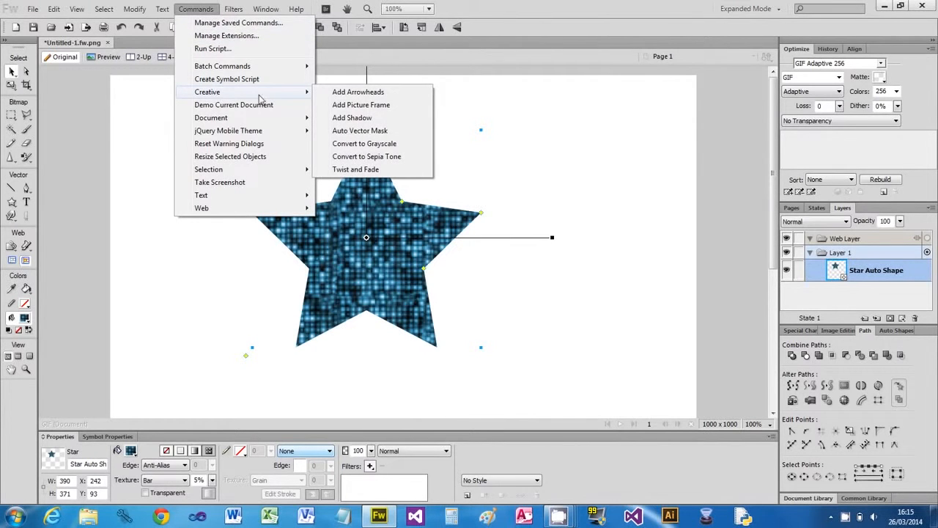
left_click(365, 92)
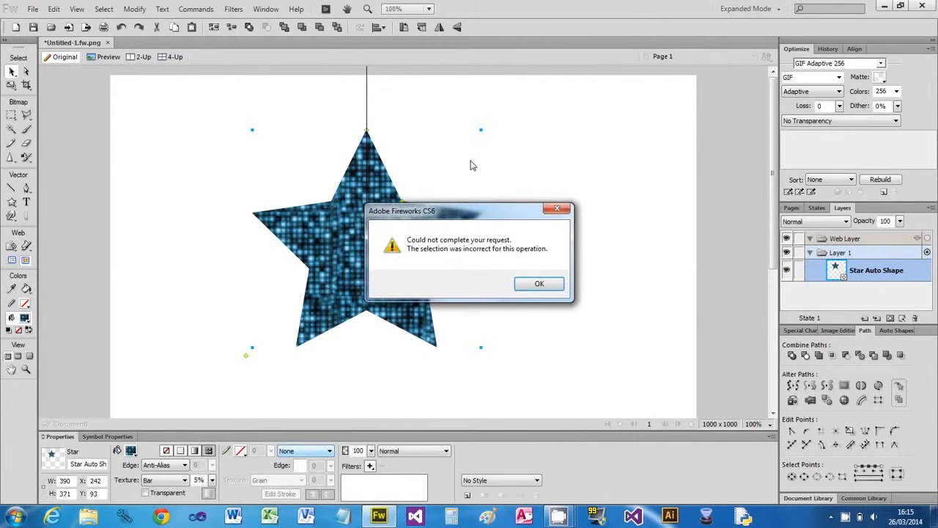
left_click(536, 284)
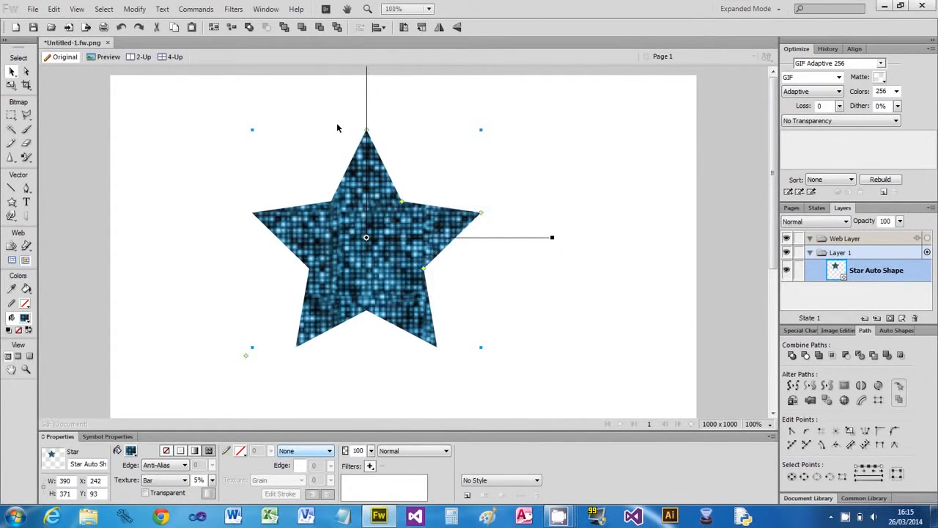
- Add a shadow, shift the star slightly left, then delete the shadow shape
left_click(206, 9)
mouse_move(220, 93)
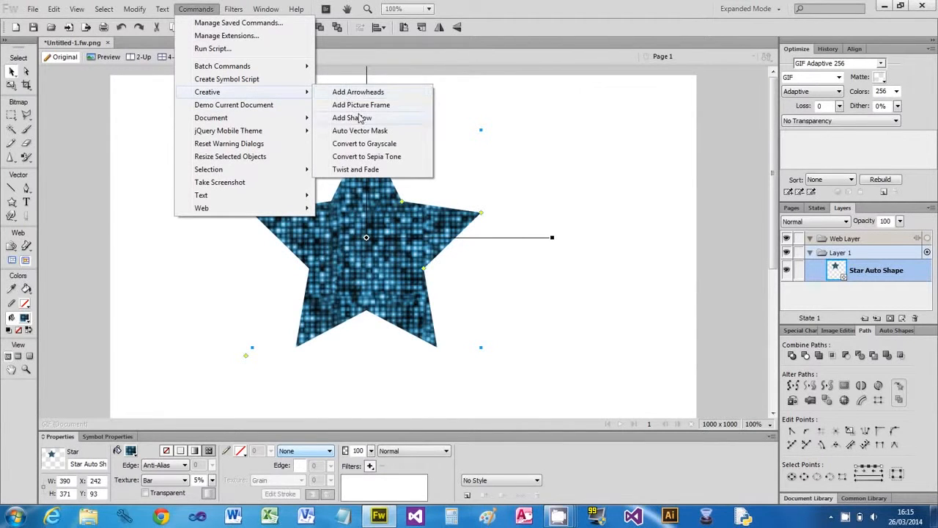
left_click(360, 119)
left_click_drag(406, 251, 377, 247)
left_click_drag(462, 305, 596, 296)
key("Delete")
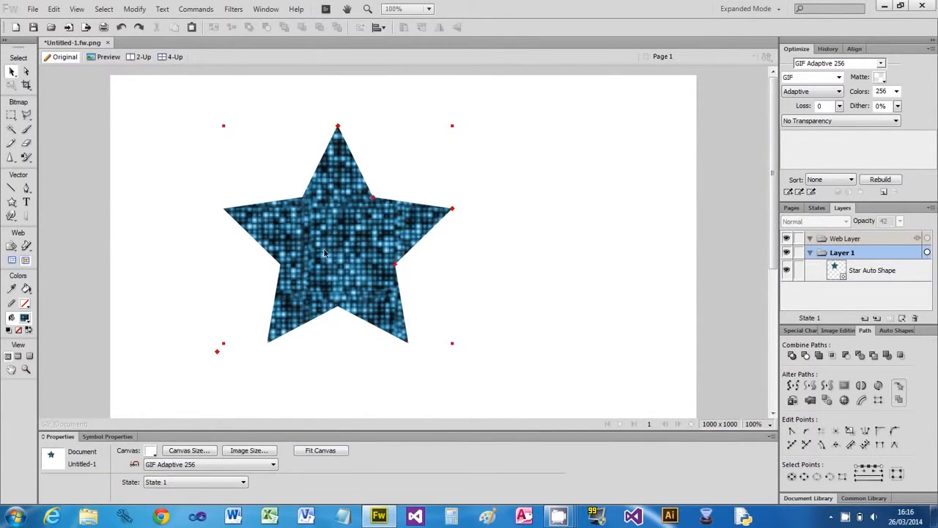
- Draw a 395 x 259 patterned ellipse over the star's top half and select the star
left_click_drag(11, 201, 49, 229)
left_click_drag(275, 127, 507, 280)
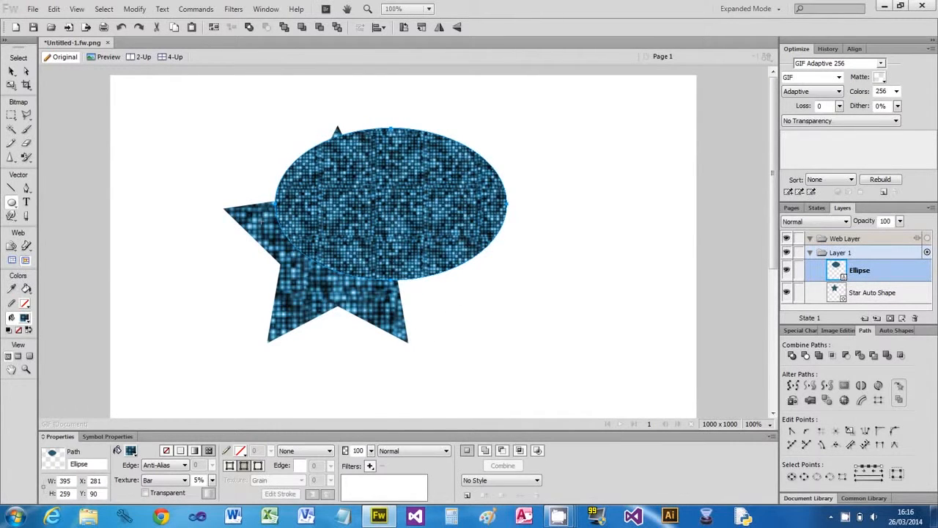
left_click(12, 72)
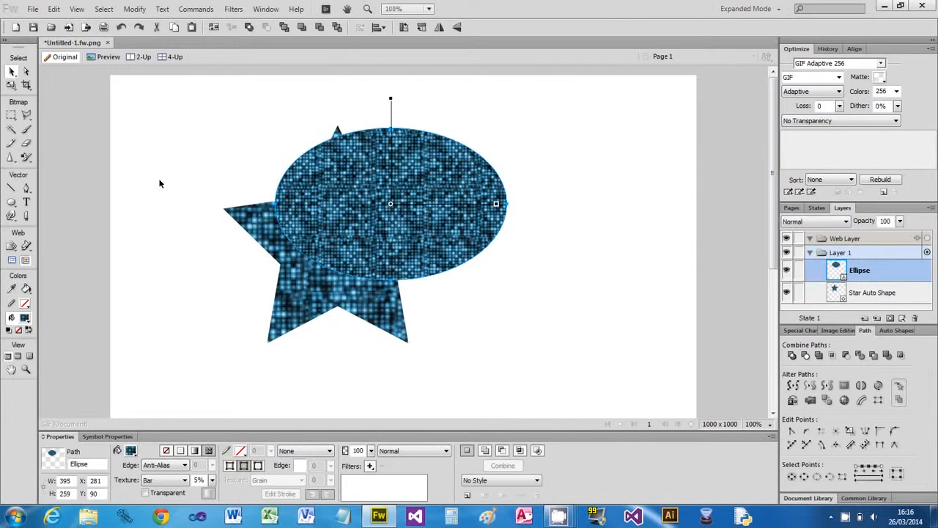
left_click(306, 286)
- Select both star and ellipse, try Combine Paths > Join, and undo it
left_click(334, 252, "shift")
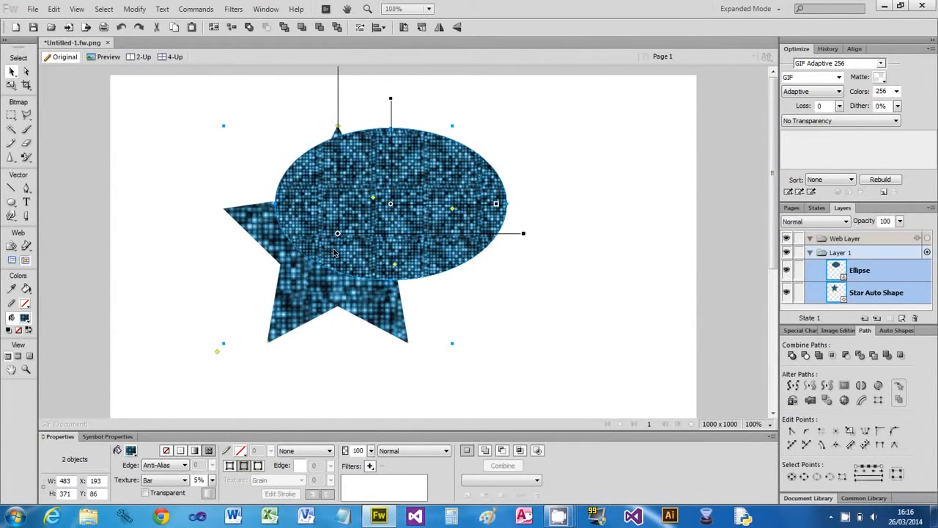
left_click(135, 8)
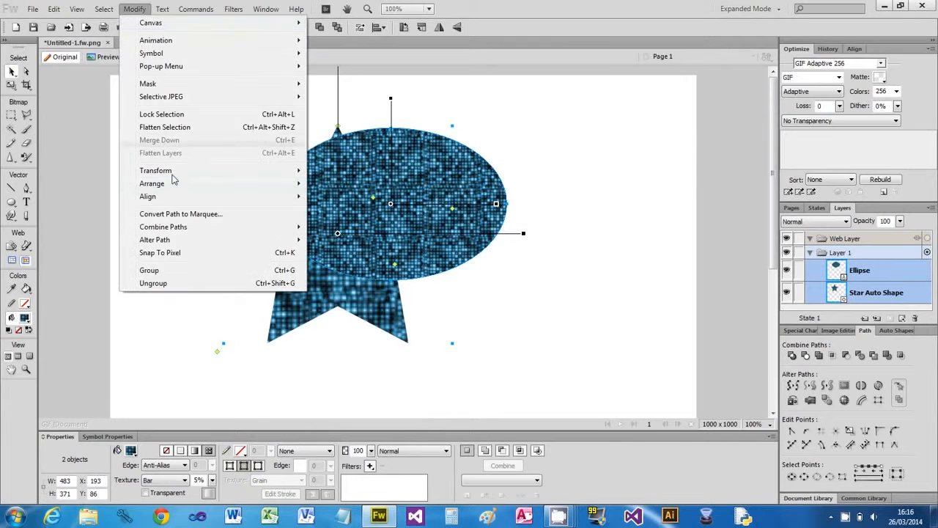
mouse_move(177, 228)
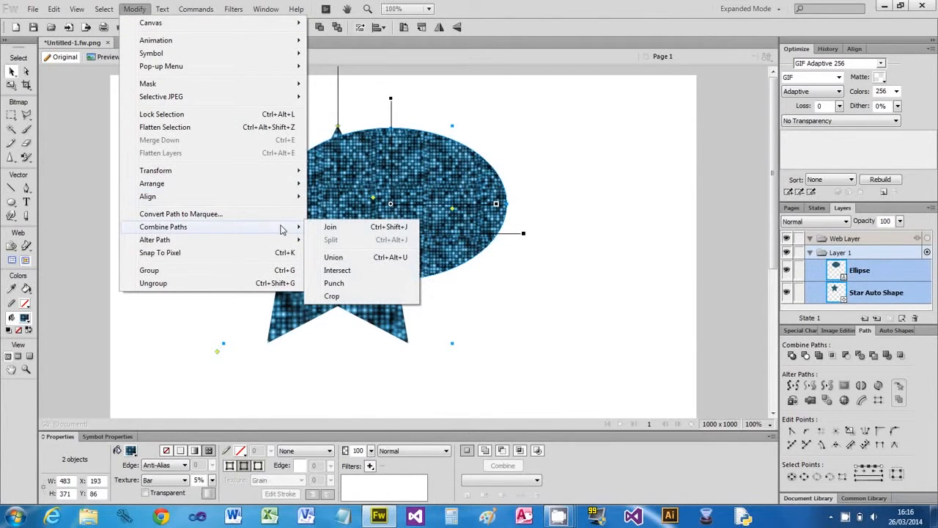
left_click(331, 227)
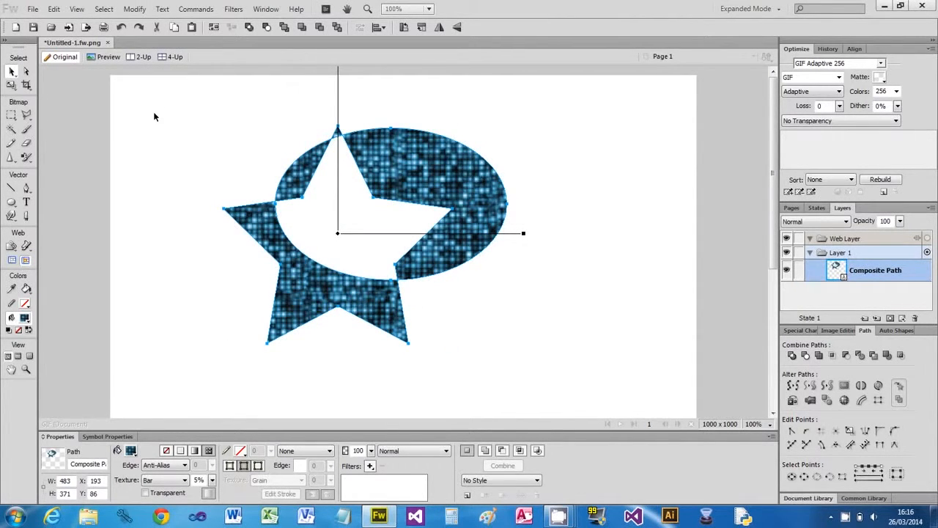
key("ctrl+z")
- Combine the star and ellipse with Union and move the result to 140, 127
left_click(134, 9)
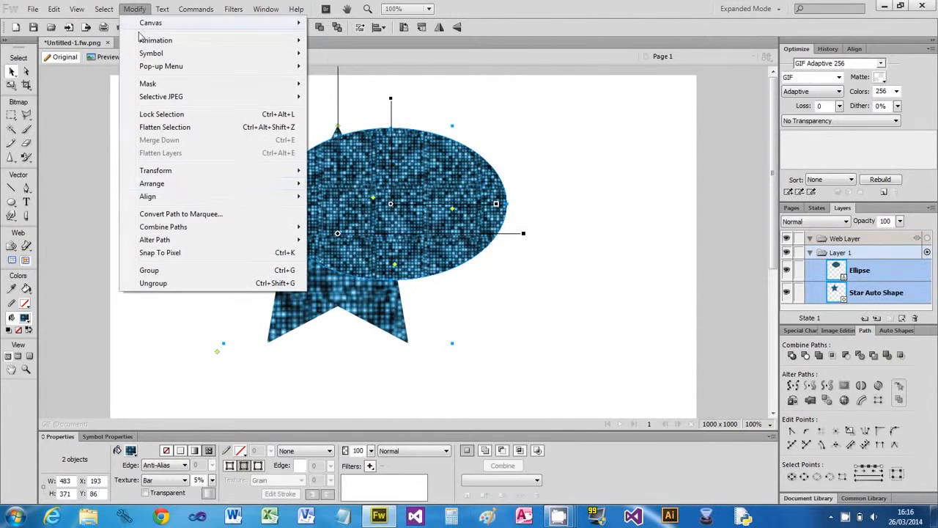
mouse_move(176, 226)
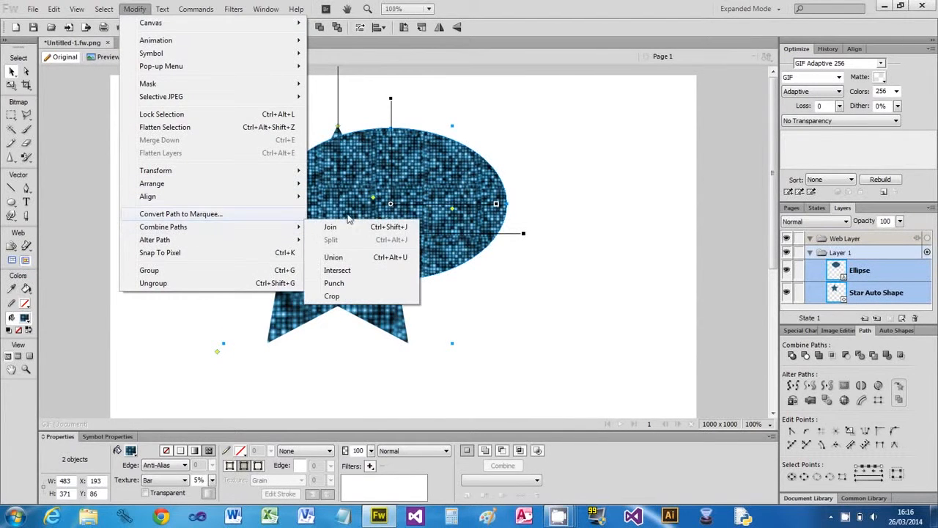
left_click(357, 257)
left_click(494, 285)
left_click_drag(394, 243, 363, 266)
- Add a shadow shape to the united path and move it right
left_click(195, 8)
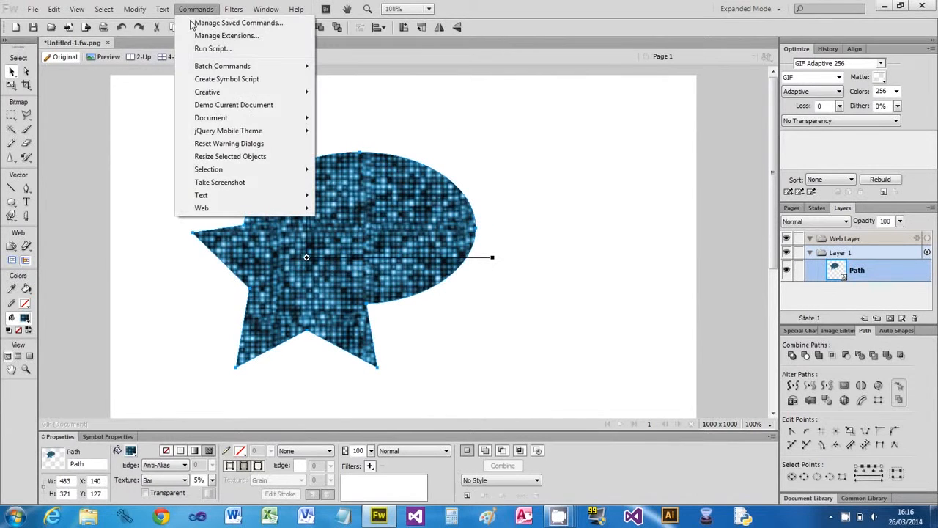
mouse_move(220, 92)
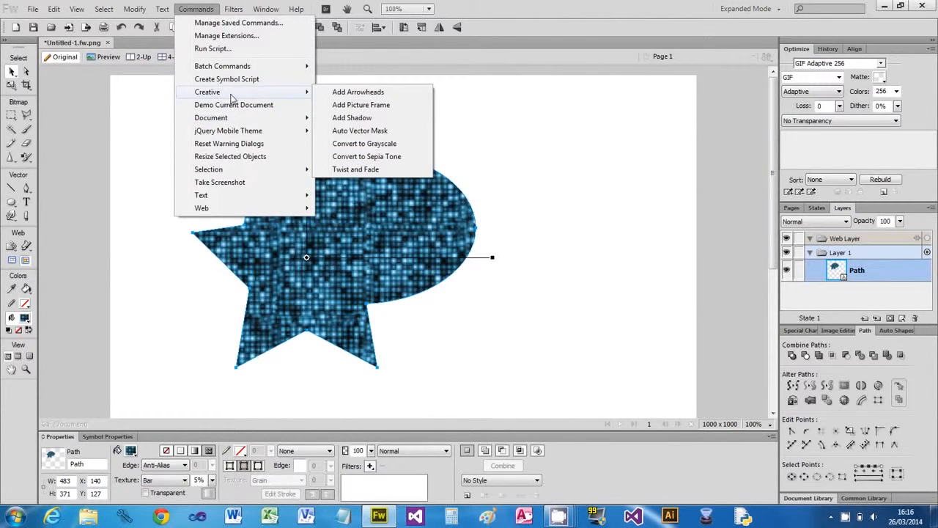
left_click(358, 118)
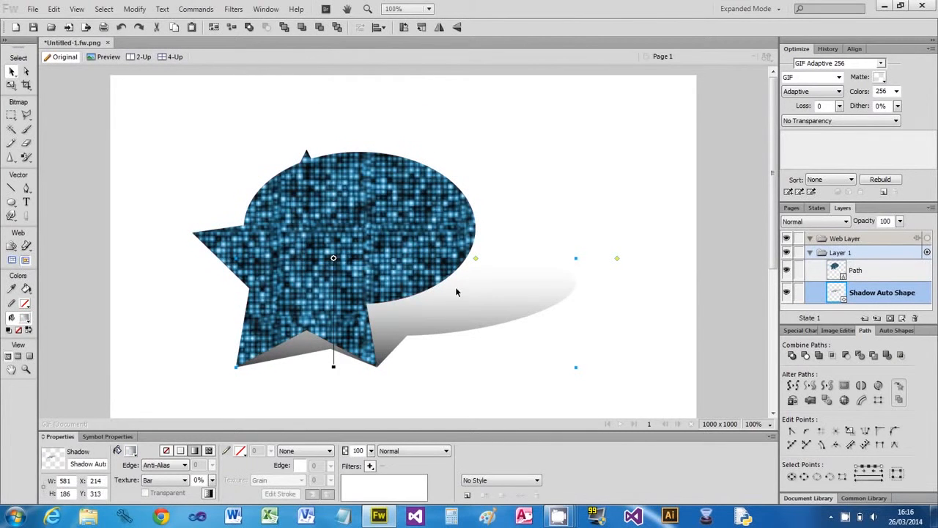
left_click_drag(464, 306, 535, 316)
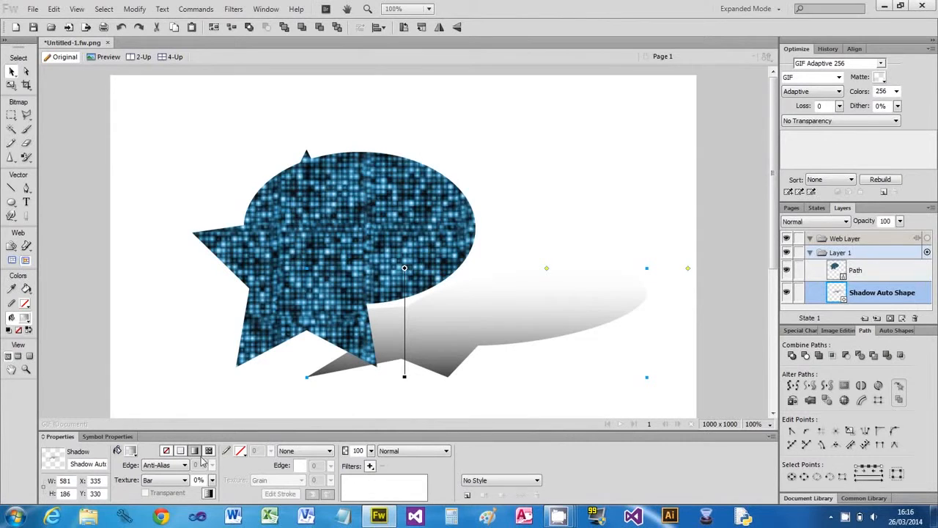
- Recolour the shadow's gradient cyan then gold, shorten its fade, then delete the shadow
left_click(134, 453)
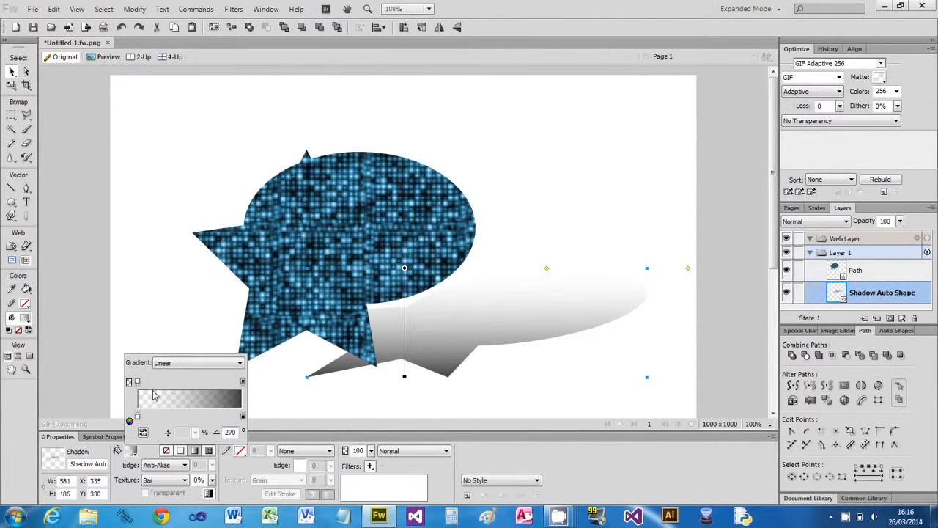
left_click(243, 417)
left_click(347, 294)
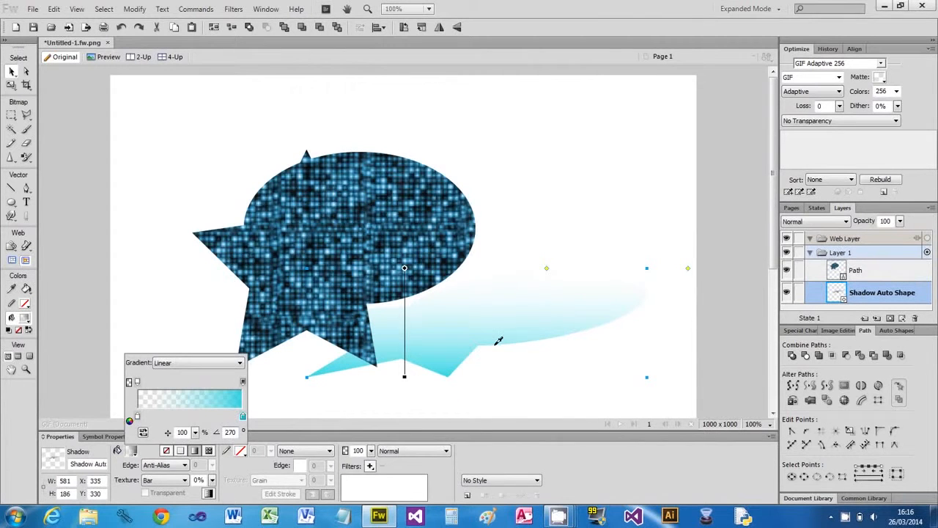
left_click(244, 419)
left_click(296, 315)
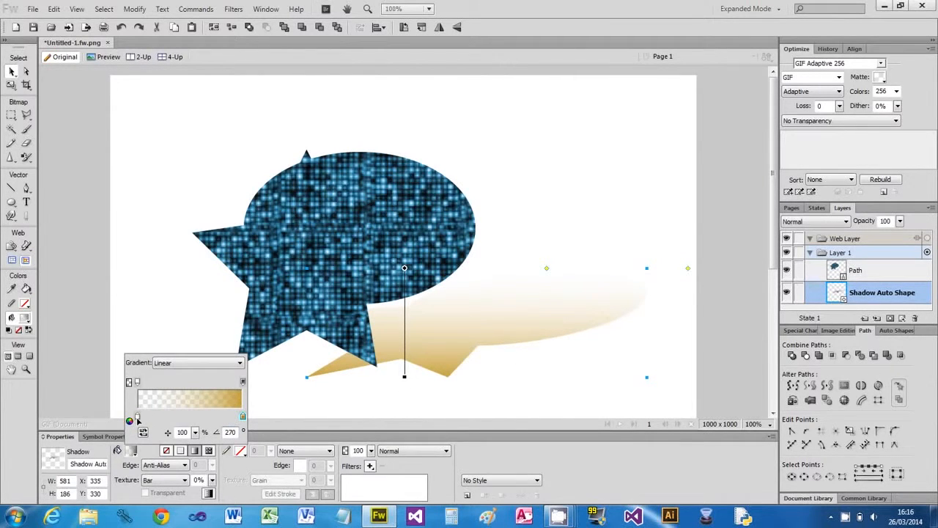
left_click_drag(138, 419, 184, 418)
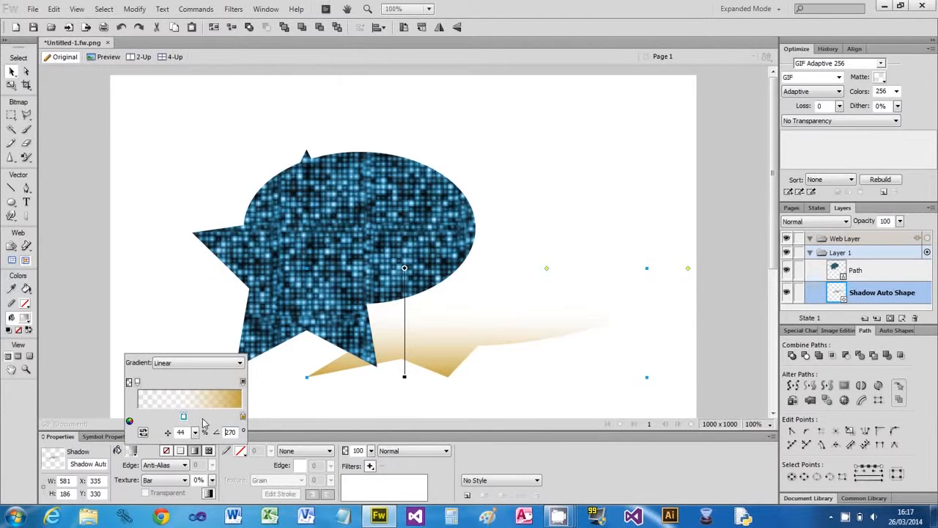
left_click_drag(137, 382, 179, 382)
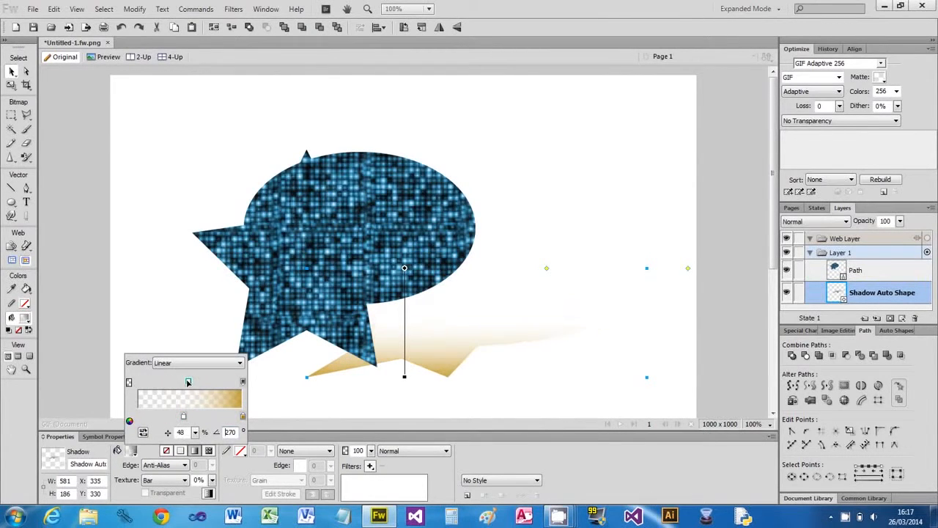
left_click(557, 361)
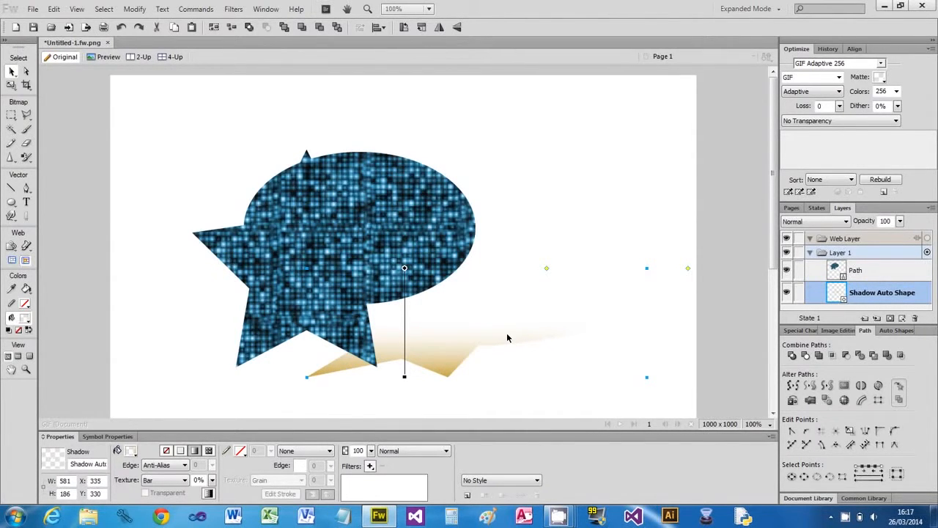
key("Delete")
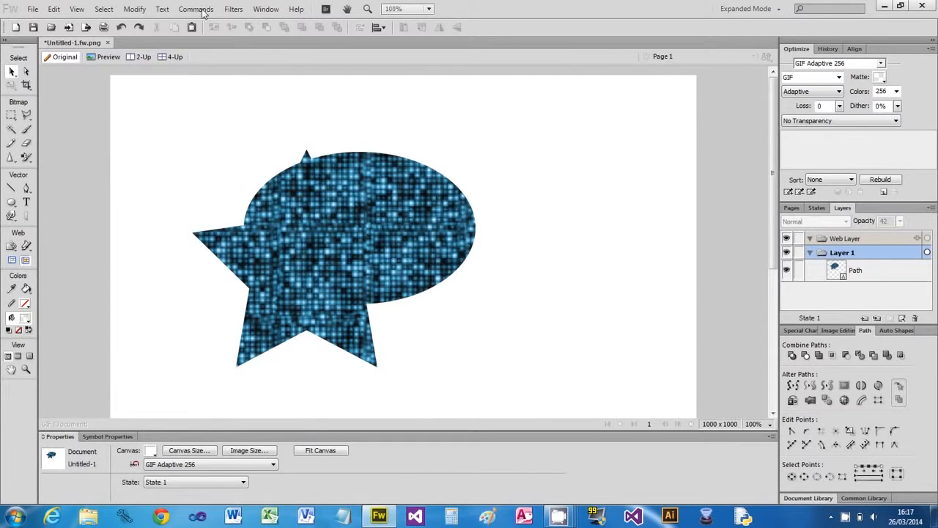
- Convert the shape to grayscale and undo it
left_click(204, 11)
mouse_move(212, 92)
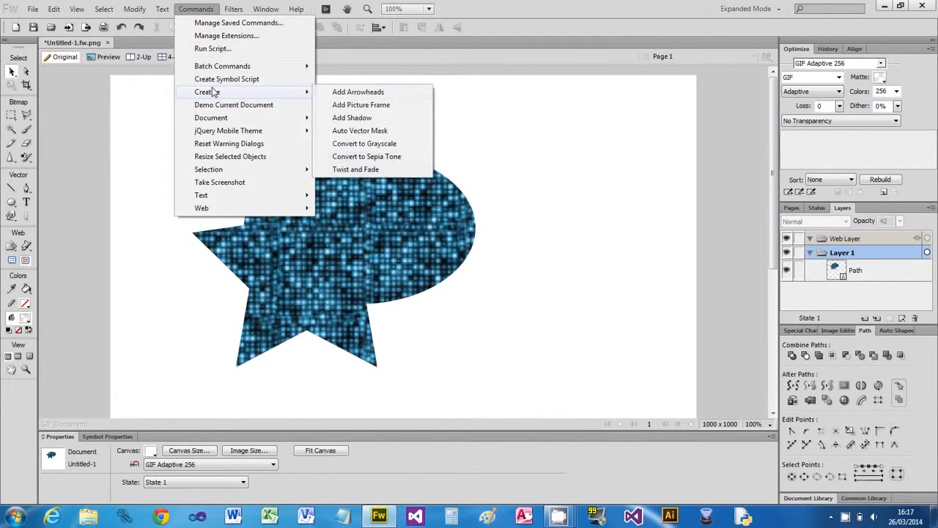
left_click(374, 143)
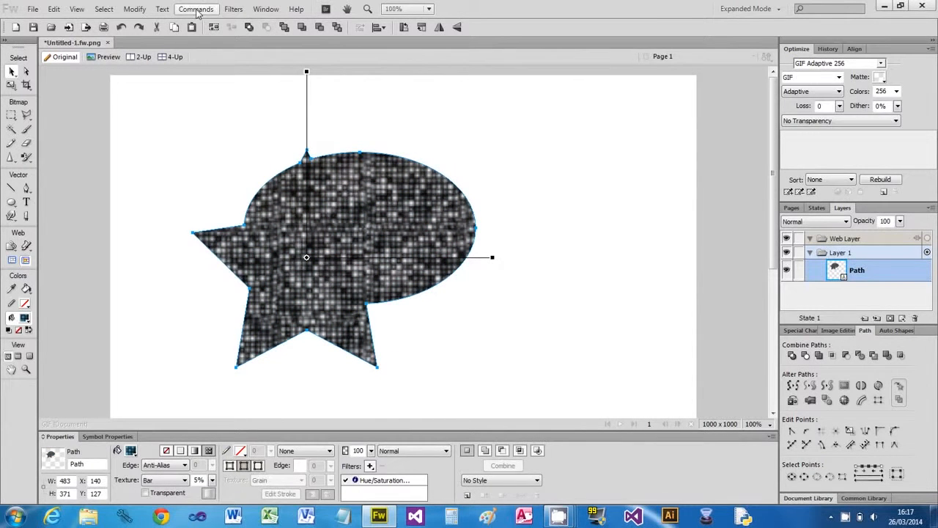
key("ctrl+z")
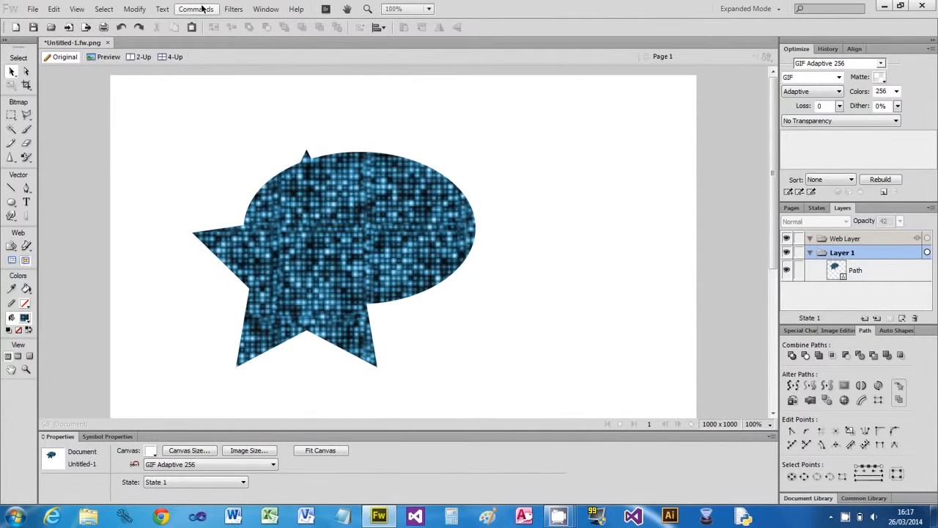
- Try sepia tone, dismiss the invalid-selection warning, and select the star-and-ellipse shape
left_click(204, 8)
mouse_move(209, 95)
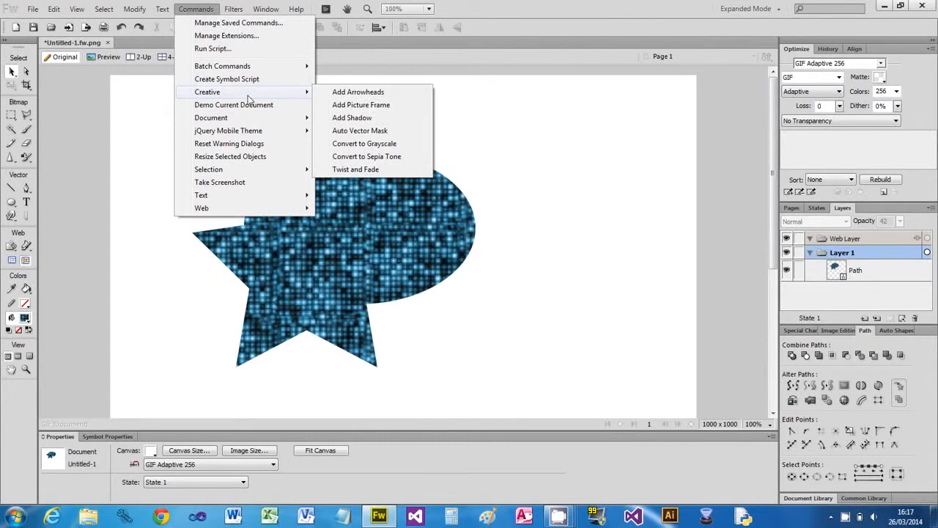
left_click(368, 157)
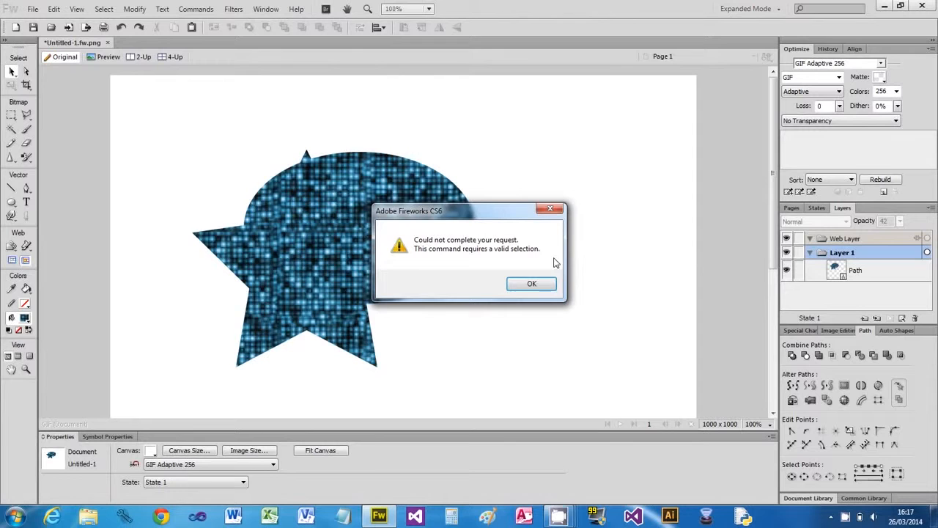
left_click(544, 283)
left_click(373, 264)
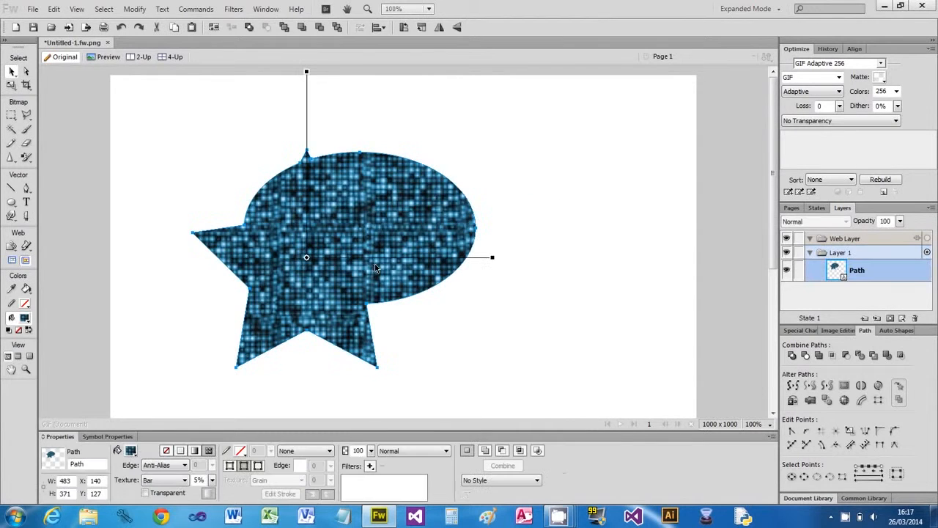
left_click(196, 8)
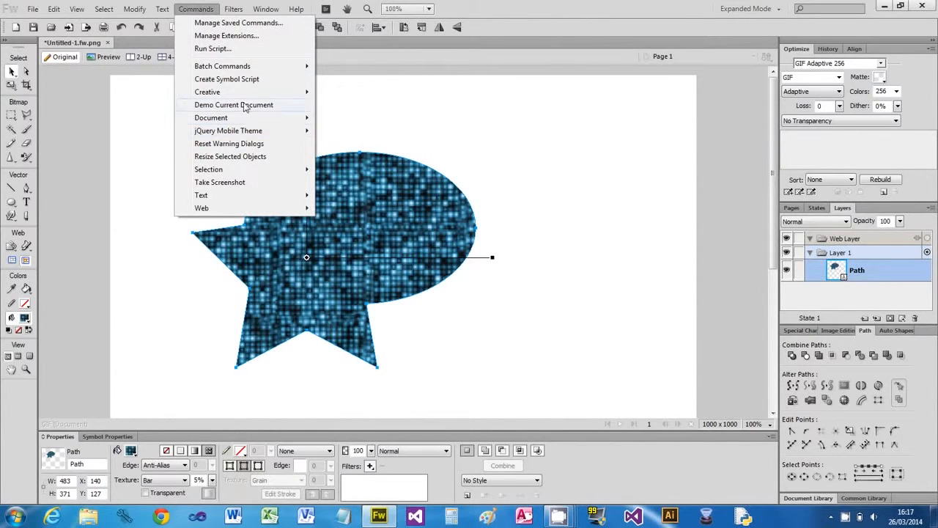
- Apply Twist and Fade with 4 steps, adjusted opacity, light blur with jitter, and a hue shift
mouse_move(212, 92)
left_click(396, 170)
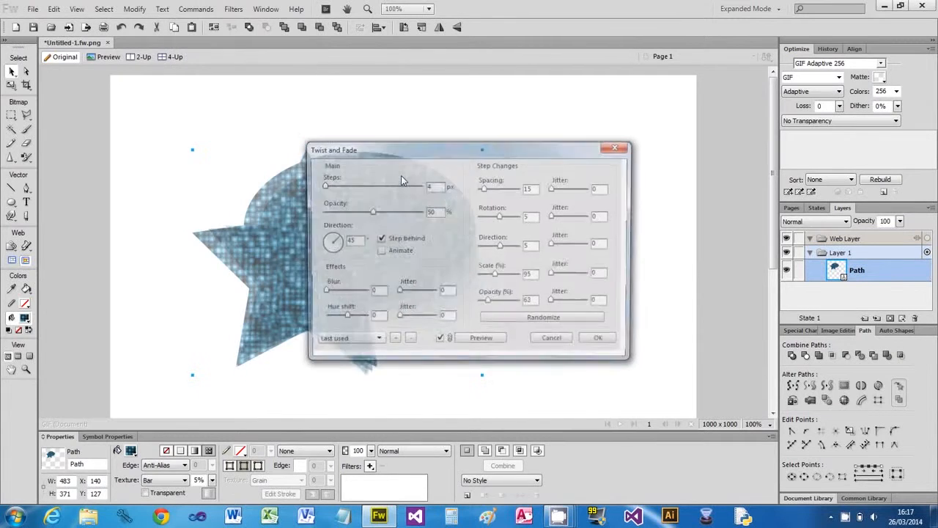
left_click_drag(425, 158, 663, 139)
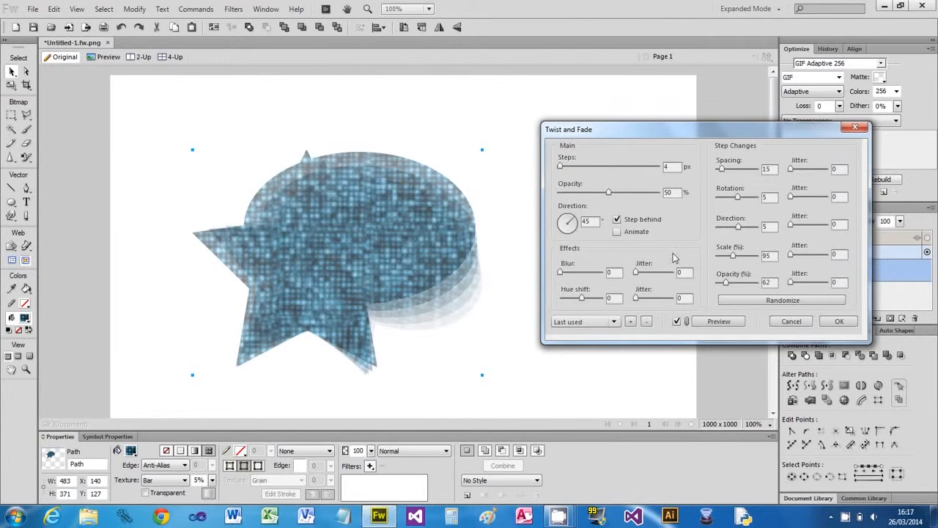
mouse_move(611, 196)
left_mouse_down()
mouse_move(581, 196)
mouse_move(628, 196)
left_mouse_up()
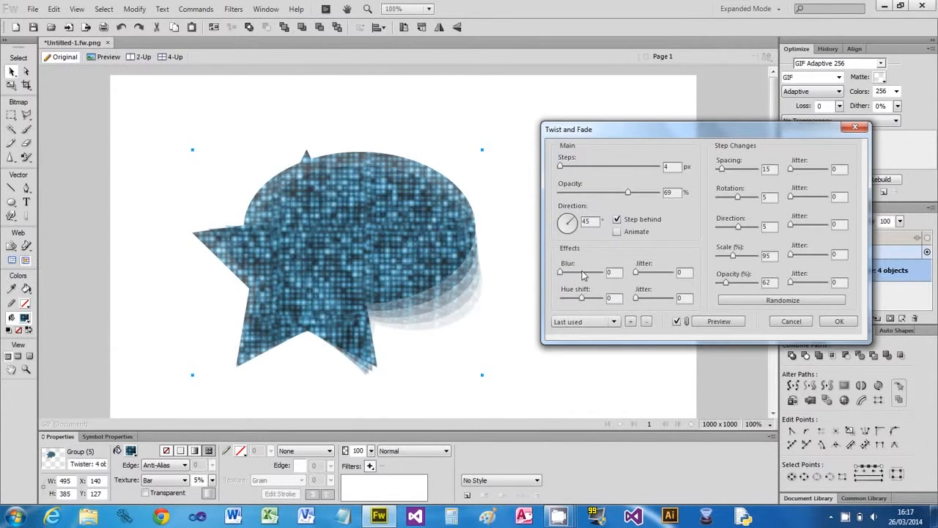
mouse_move(562, 272)
left_mouse_down()
mouse_move(591, 274)
mouse_move(579, 274)
left_mouse_up()
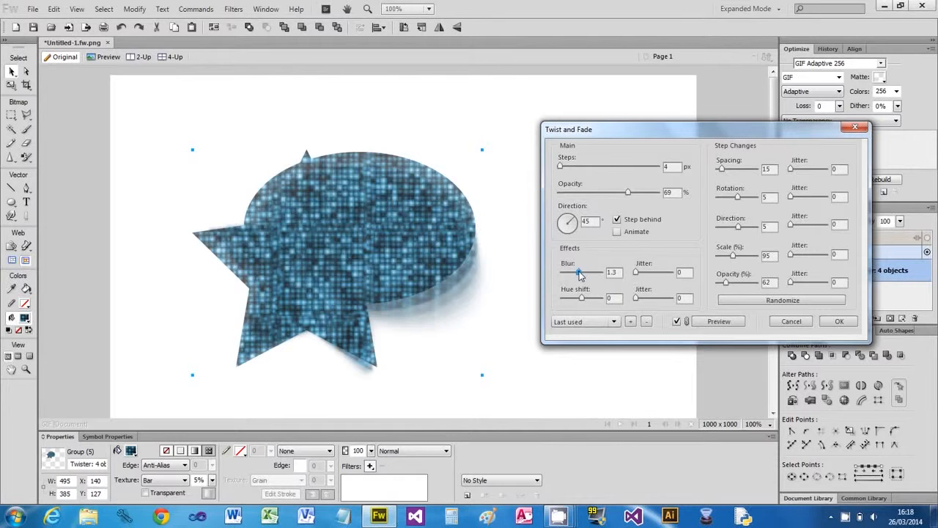
left_click_drag(637, 277, 645, 276)
left_click_drag(581, 303, 597, 309)
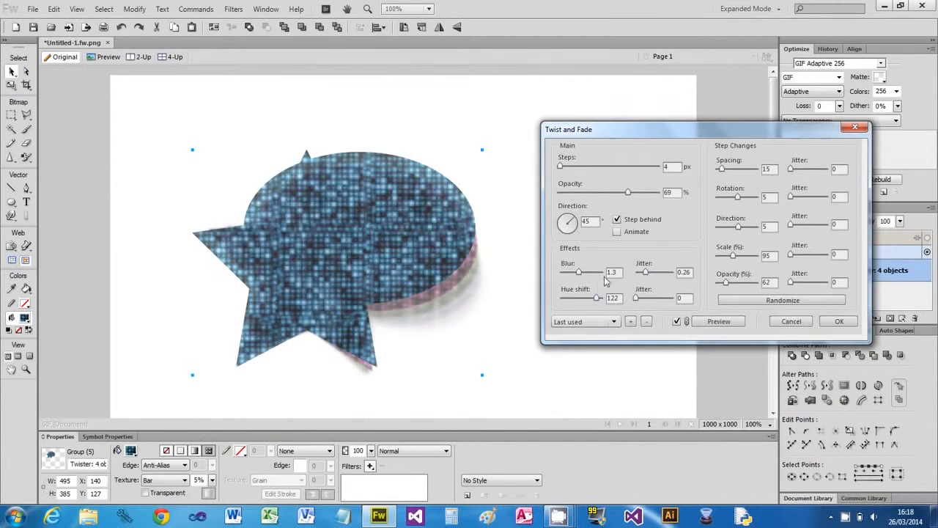
left_click_drag(576, 274, 571, 273)
left_click(837, 321)
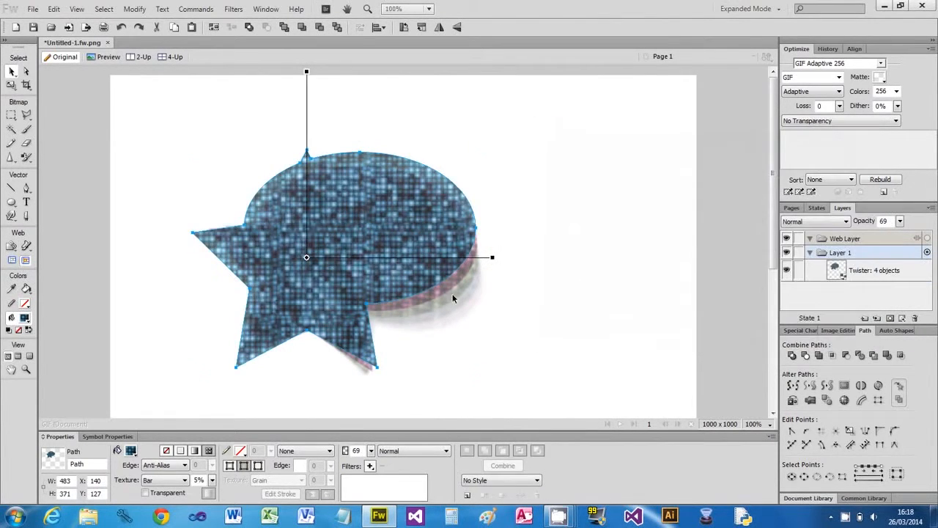
- Give the shapes a linear gradient with a red end and an orange stop
left_click(195, 450)
left_click(181, 451)
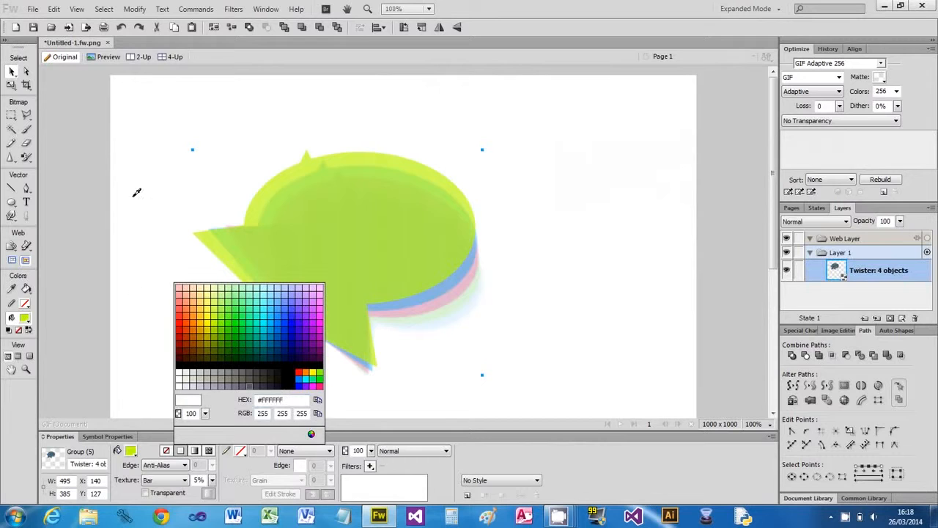
left_click(262, 304)
left_click(195, 452)
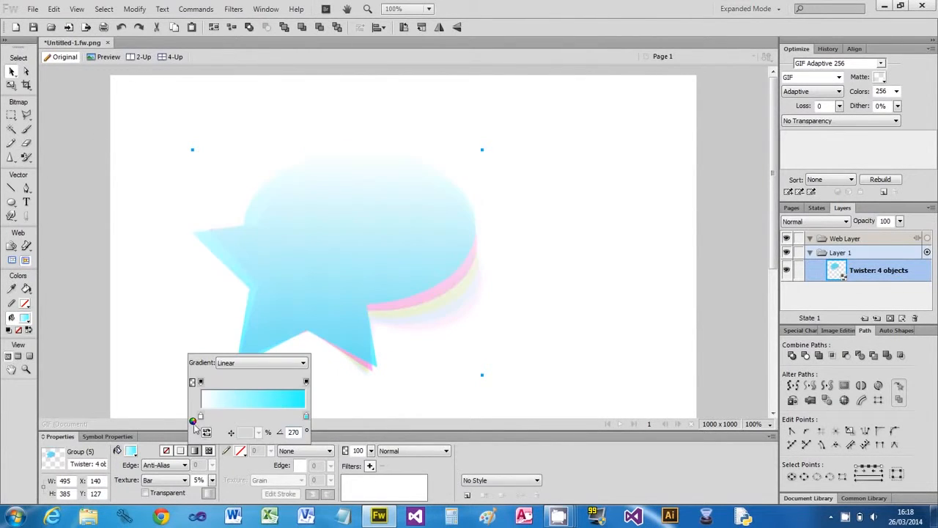
left_click(307, 417)
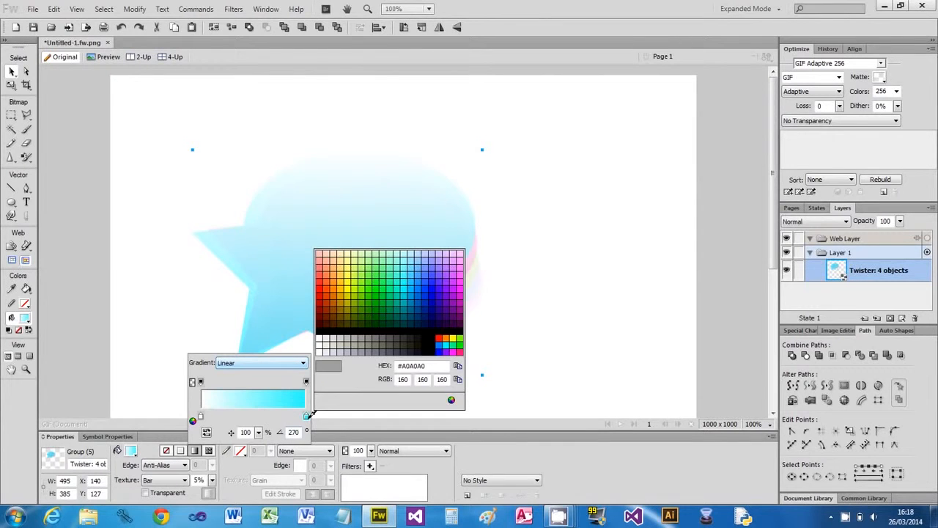
left_click(443, 337)
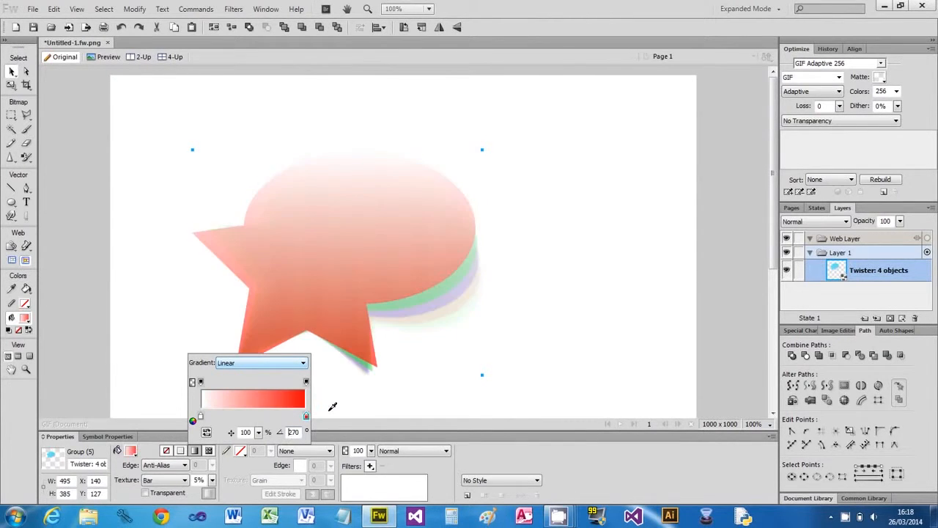
left_click(279, 415)
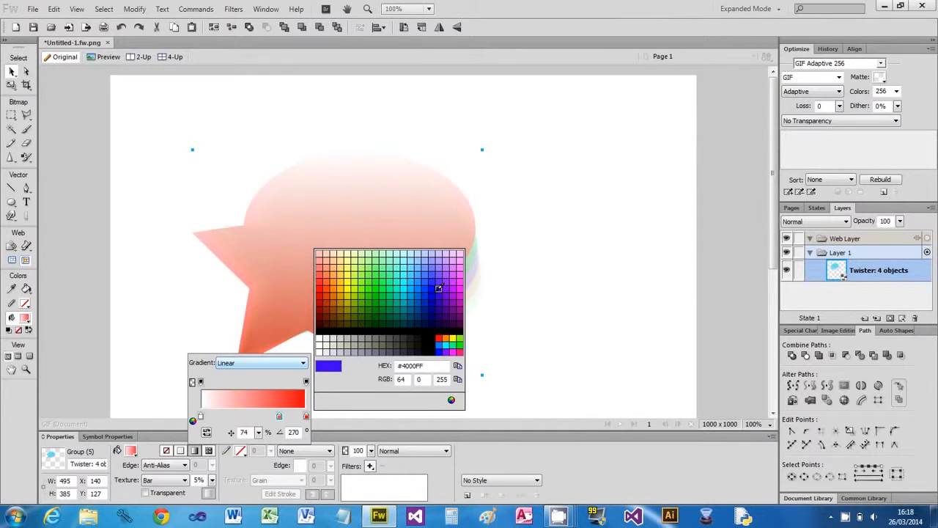
left_click(339, 283)
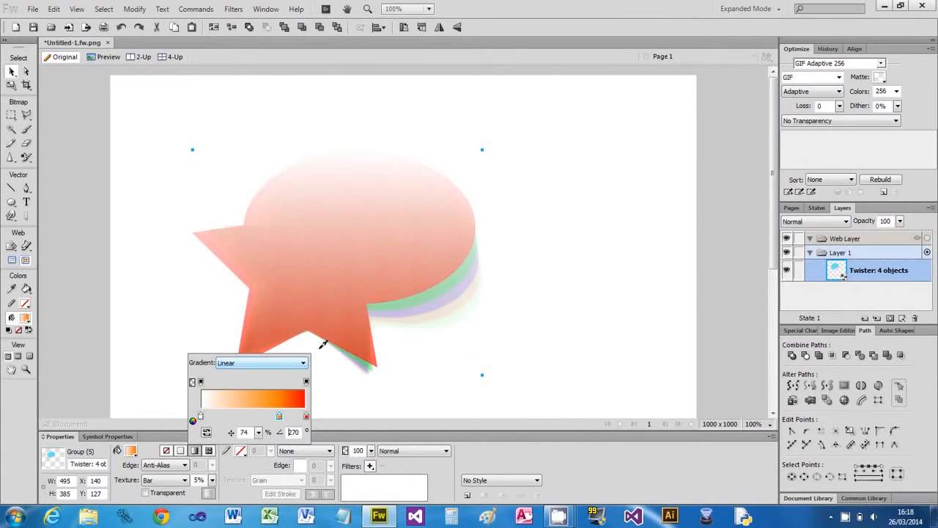
- Add yellow, green and light blue stops to the gradient
left_click(263, 417)
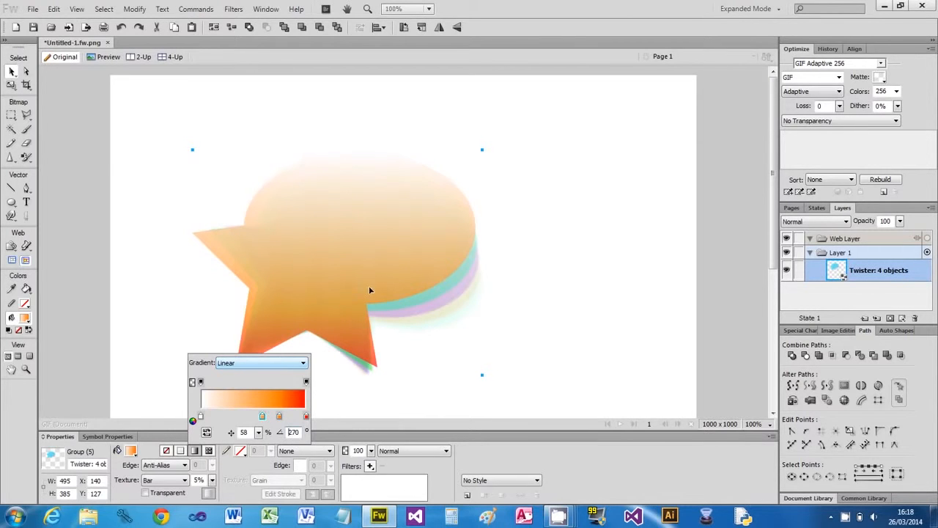
left_click(262, 417)
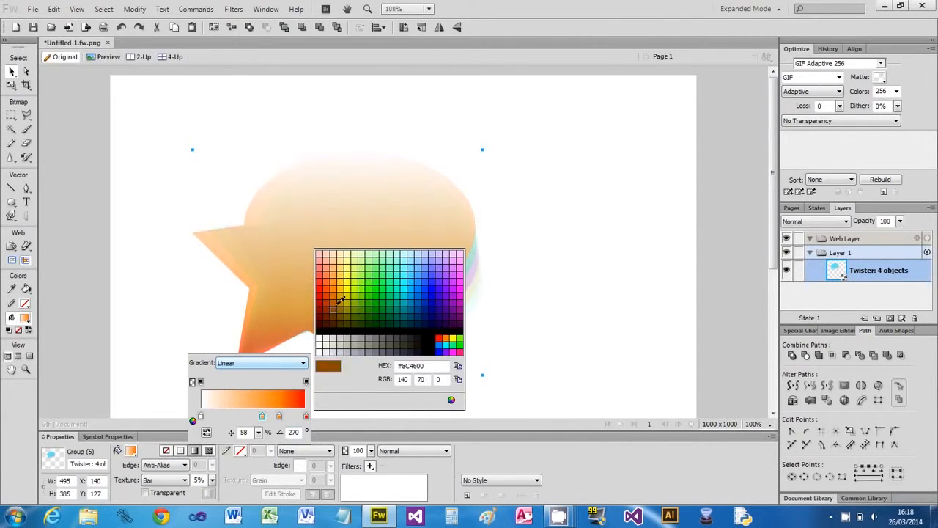
left_click(354, 274)
left_click(252, 417)
left_click(250, 417)
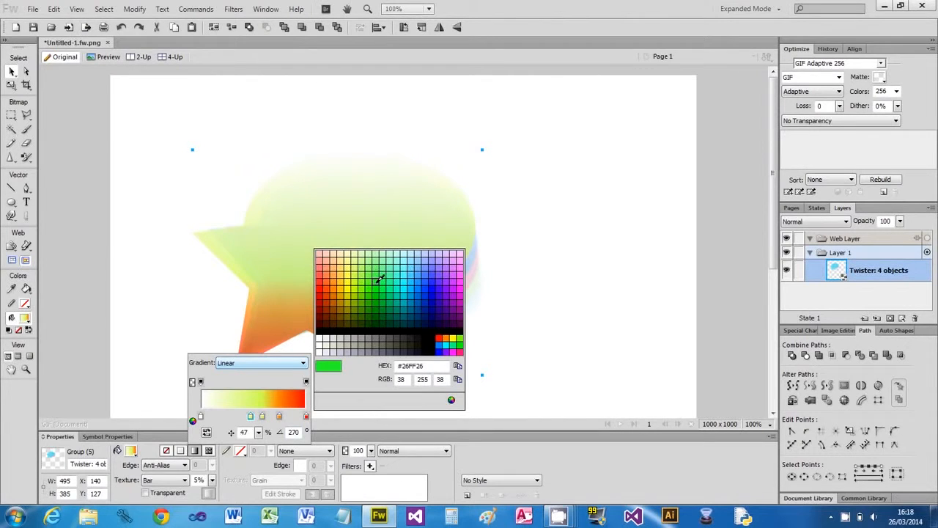
left_click(377, 280)
left_click(236, 417)
left_click(236, 417)
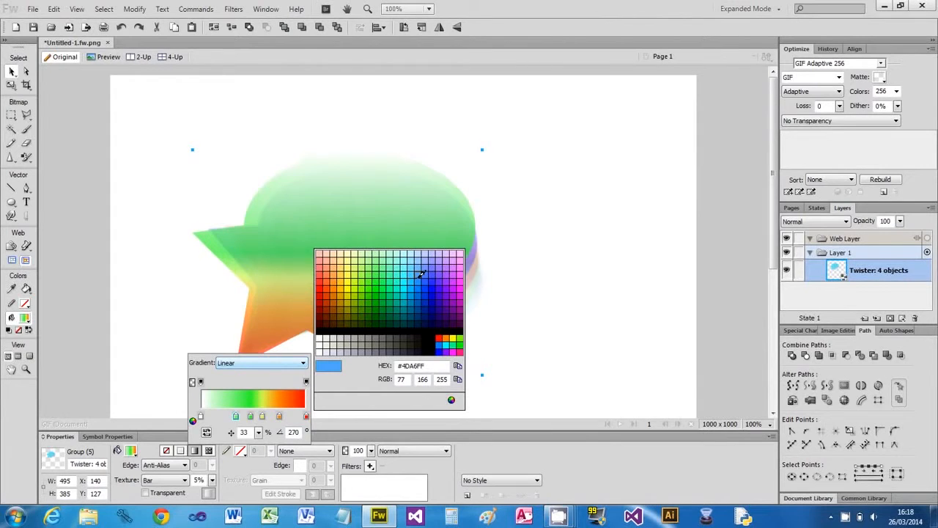
left_click(412, 273)
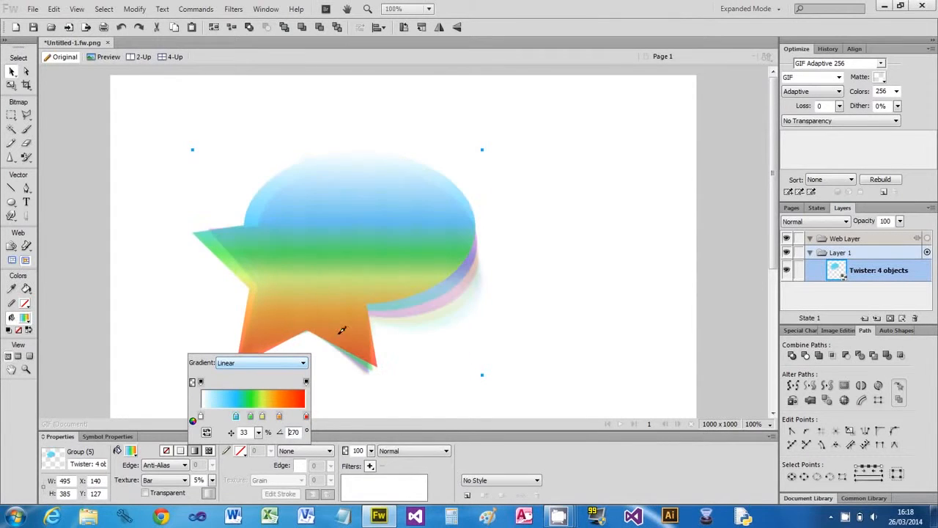
- Add a blue stop, make the leftmost stop purple, and select the group
left_click(225, 417)
left_click(225, 417)
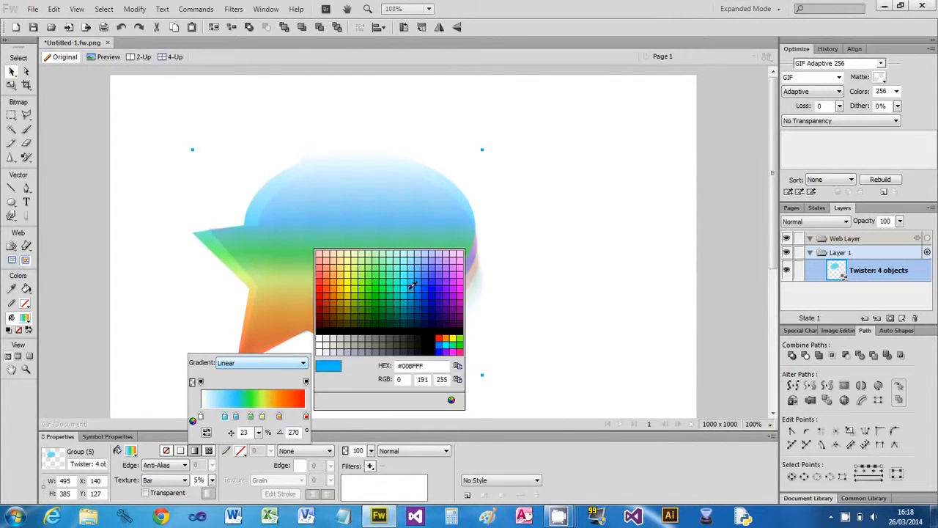
left_click(434, 287)
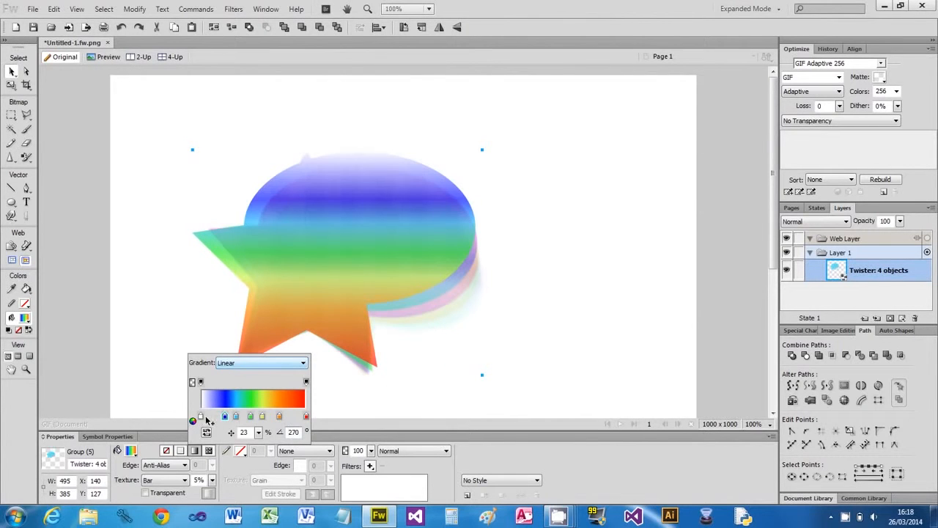
left_click(201, 417)
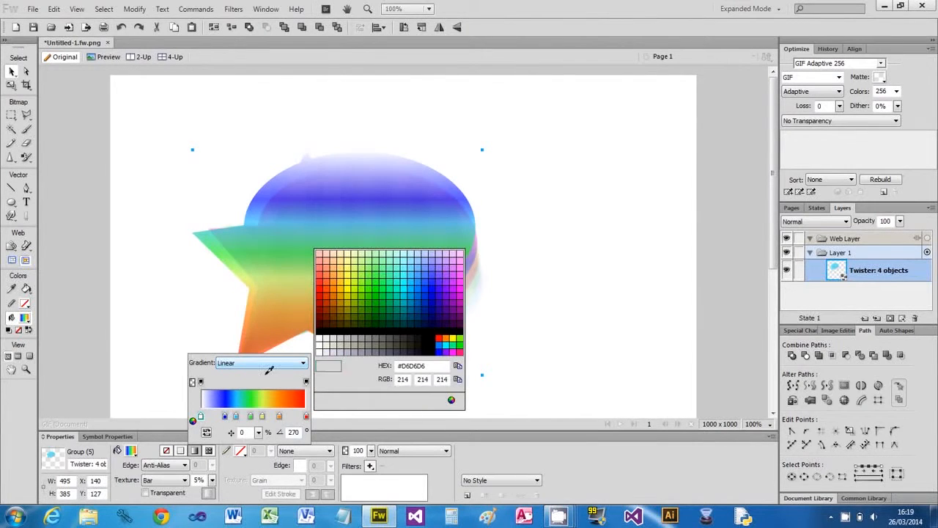
left_click(458, 300)
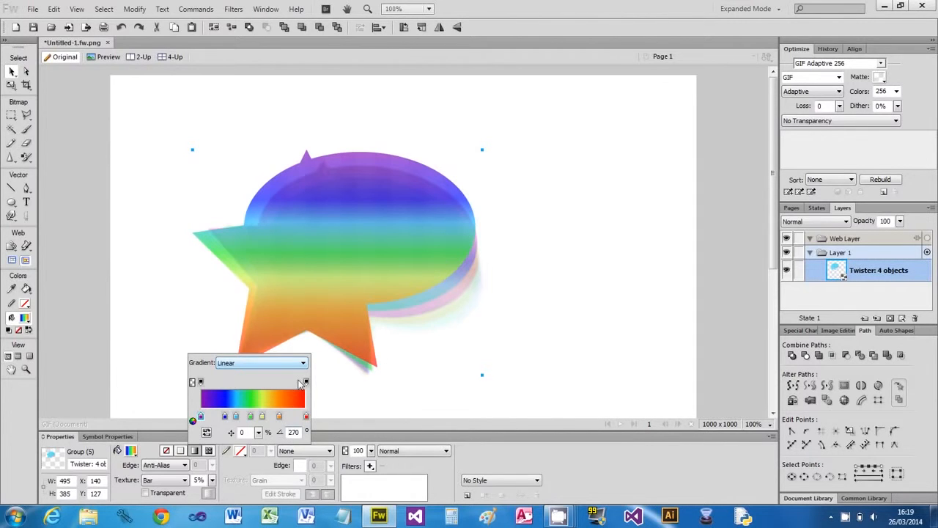
left_click(12, 73)
left_click(490, 322)
- Nudge the group slightly up-left, then open Twist and Fade and cancel it
mouse_move(389, 288)
left_mouse_down()
mouse_move(428, 272)
mouse_move(473, 280)
mouse_move(381, 278)
left_mouse_up()
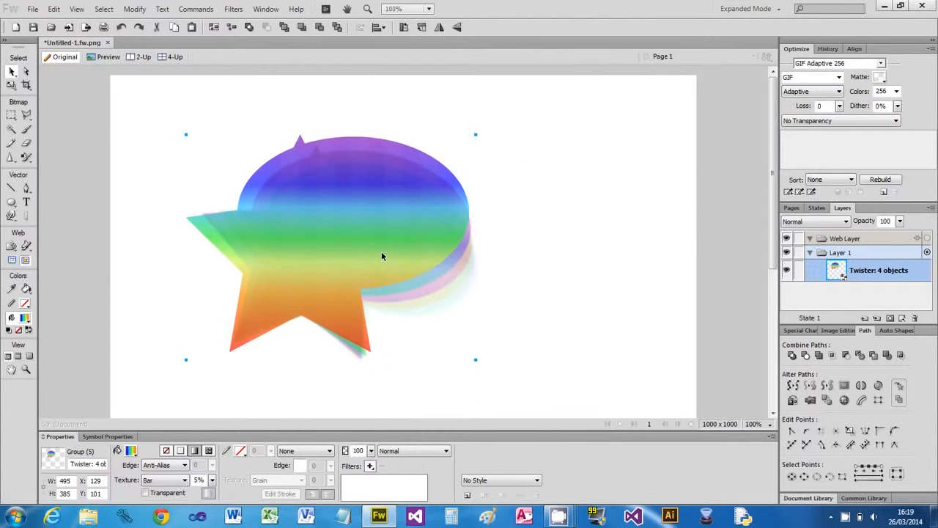
left_click(196, 9)
mouse_move(220, 94)
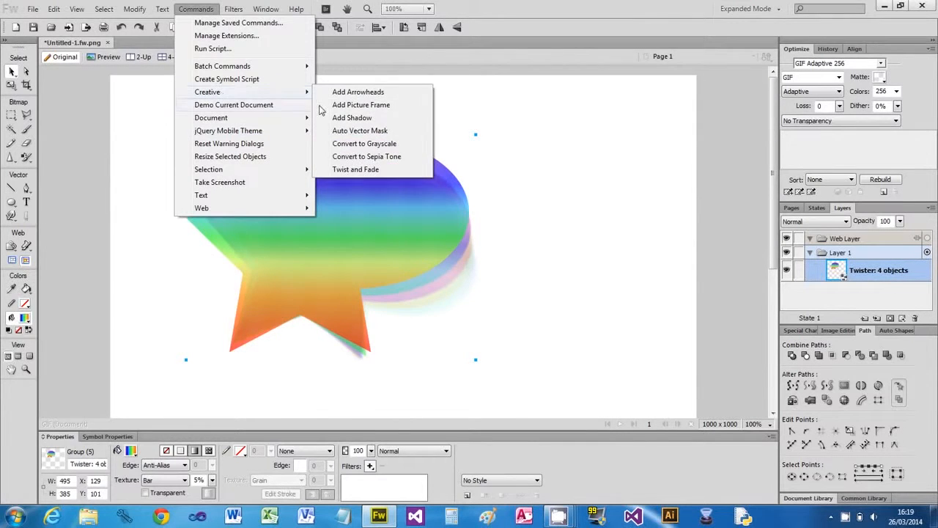
left_click(388, 168)
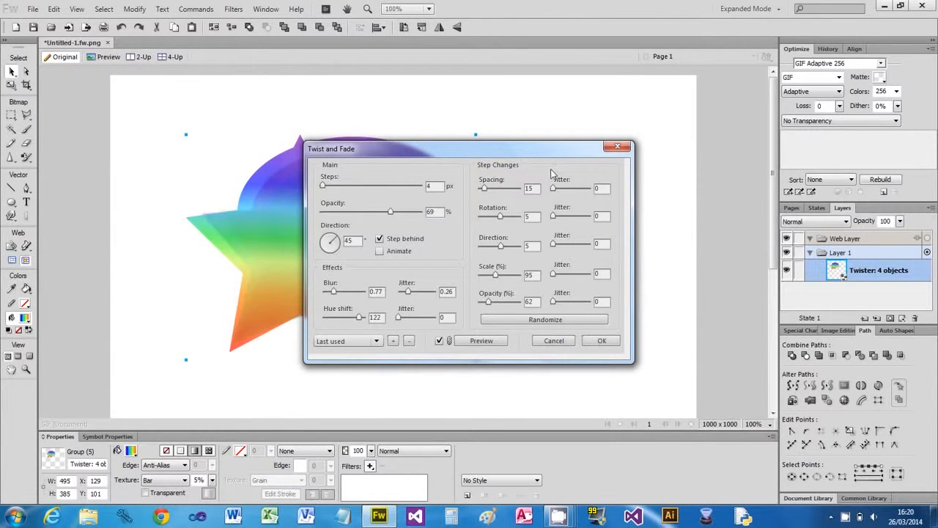
left_click_drag(511, 152, 693, 145)
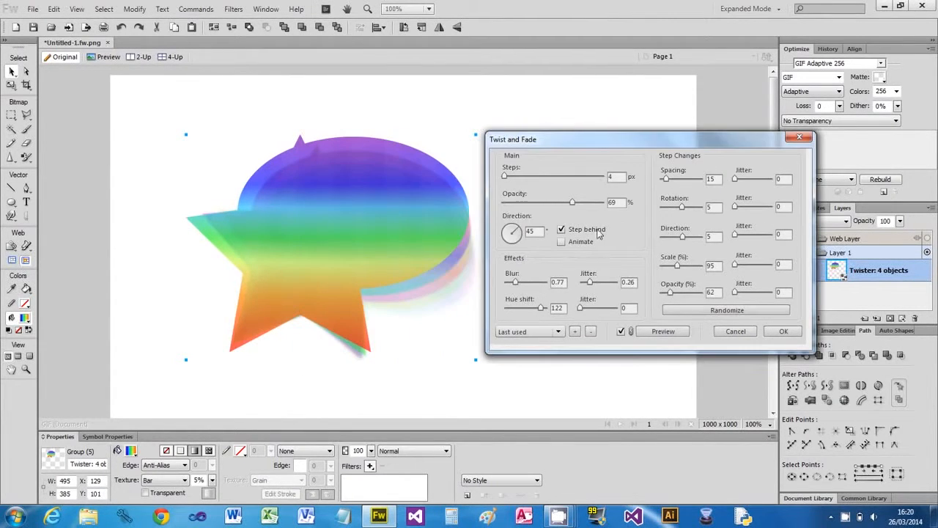
left_click(740, 327)
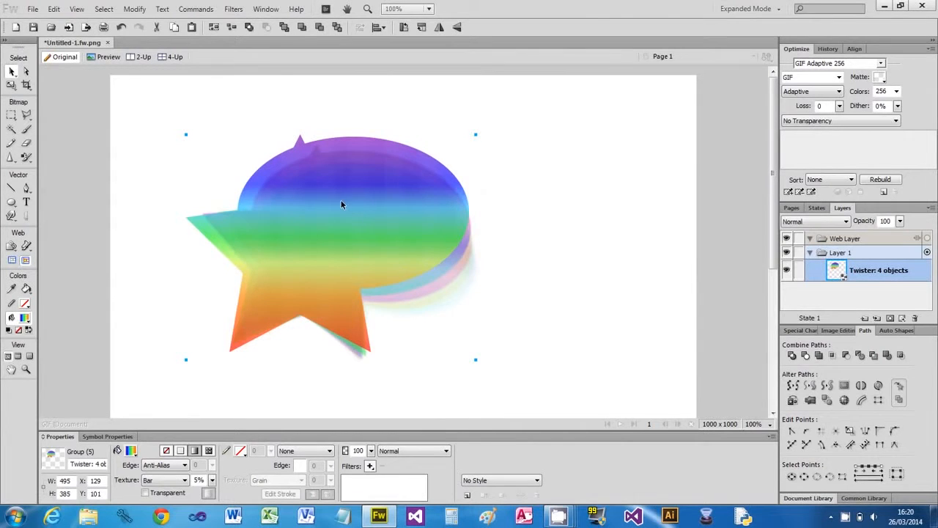
left_click(195, 8)
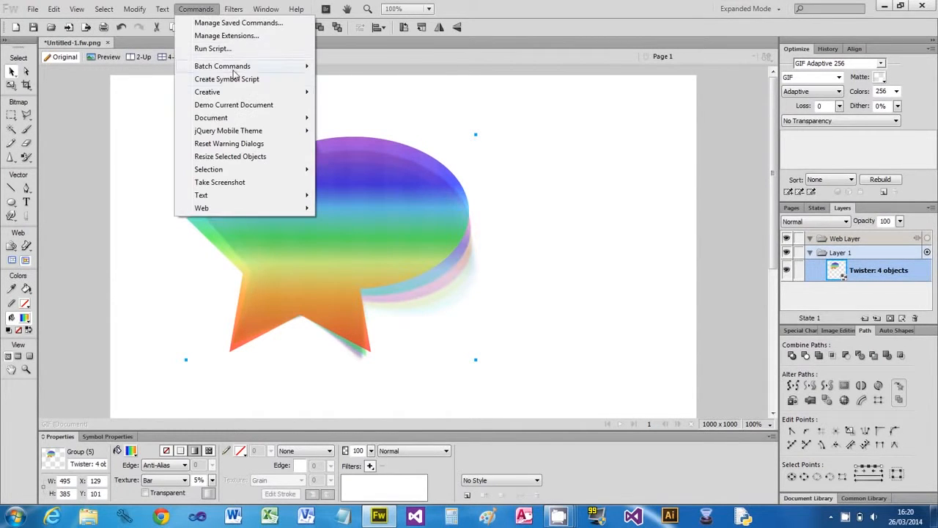
- Reapply Twist and Fade with 7 steps, Step behind unchecked, and 89% opacity
mouse_move(240, 93)
left_click(370, 169)
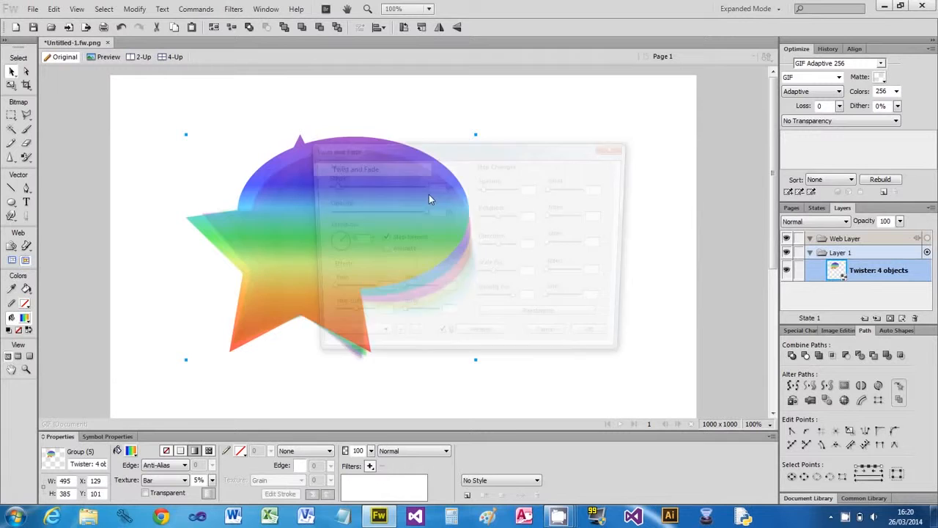
left_click_drag(502, 151, 701, 135)
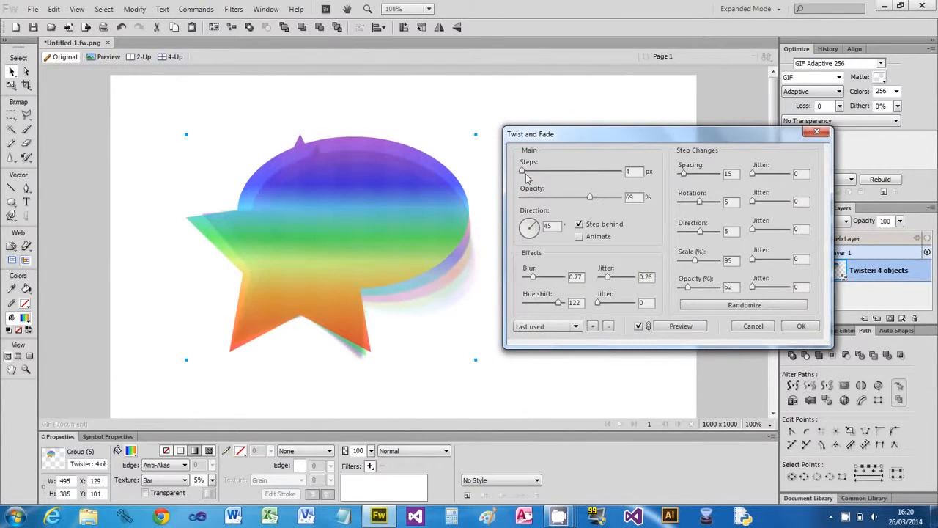
left_click_drag(522, 171, 590, 175)
left_click_drag(587, 171, 544, 176)
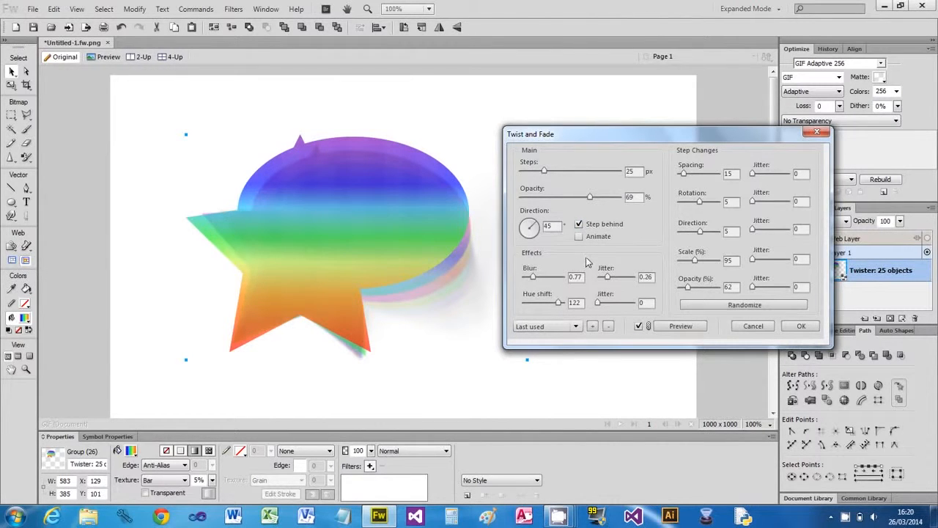
left_click(580, 224)
left_click_drag(687, 290, 713, 293)
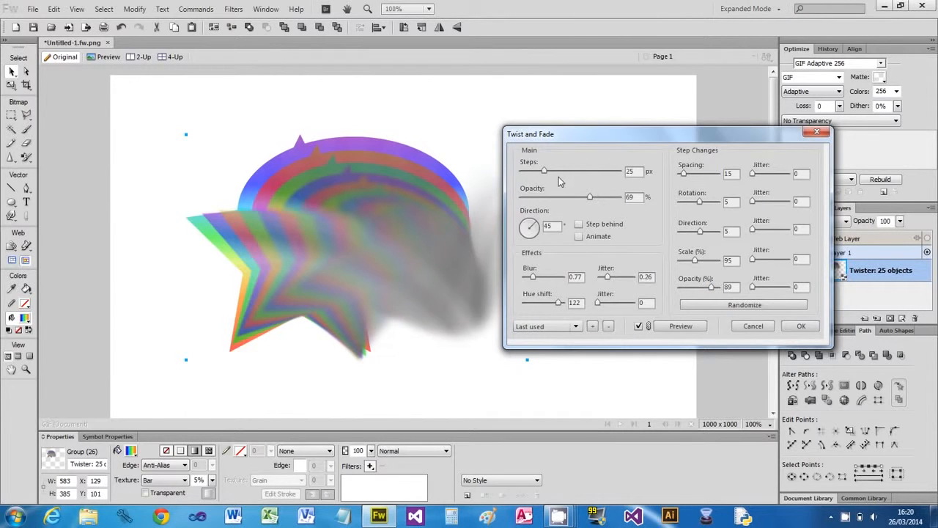
left_click_drag(560, 138, 611, 126)
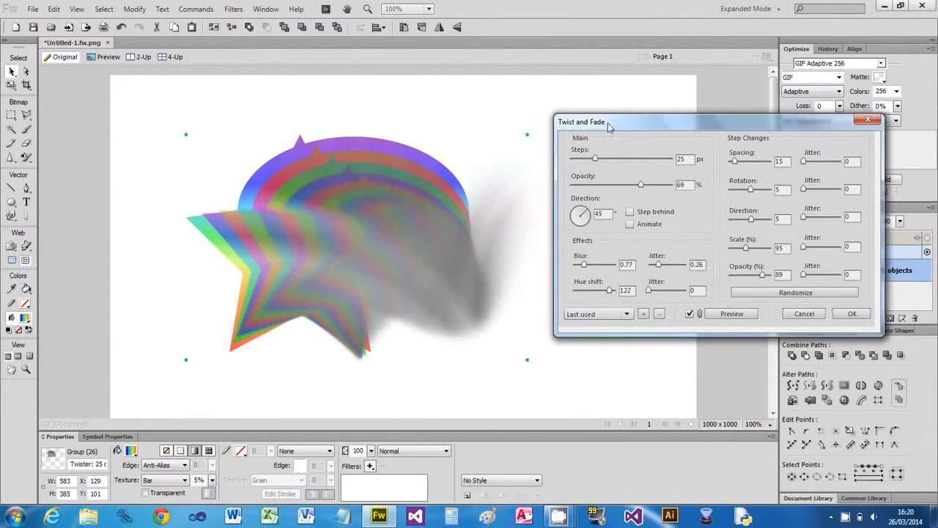
left_click_drag(597, 162, 579, 162)
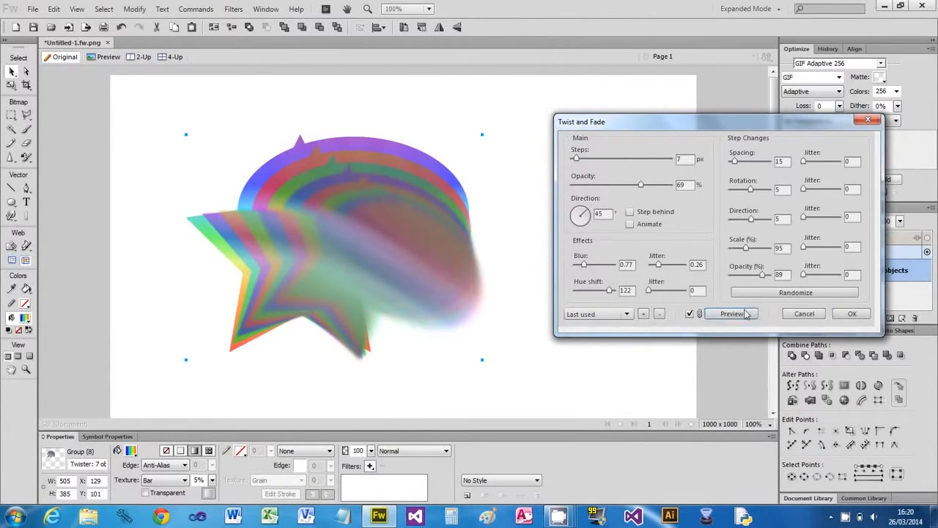
left_click(852, 315)
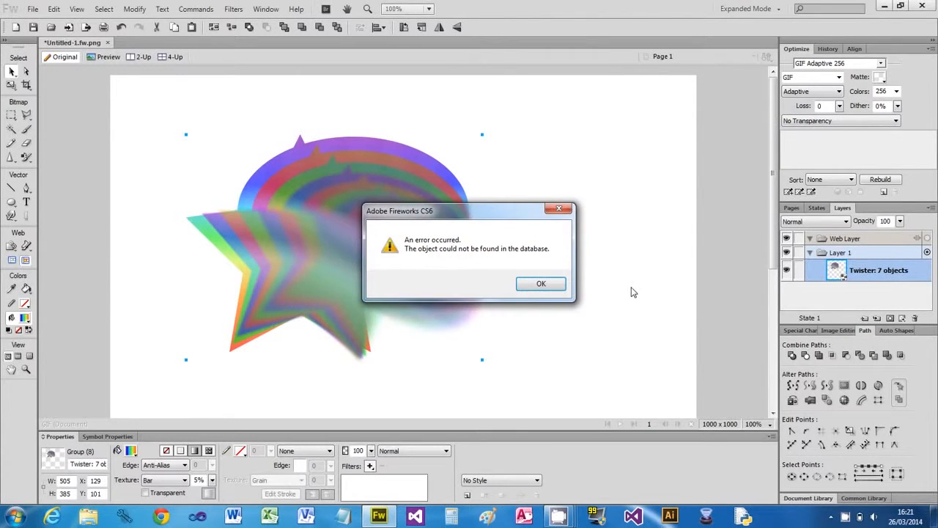
- Dismiss the error message and reselect the star-and-ellipse shape group
left_click(550, 289)
left_click(534, 292)
left_click(404, 241)
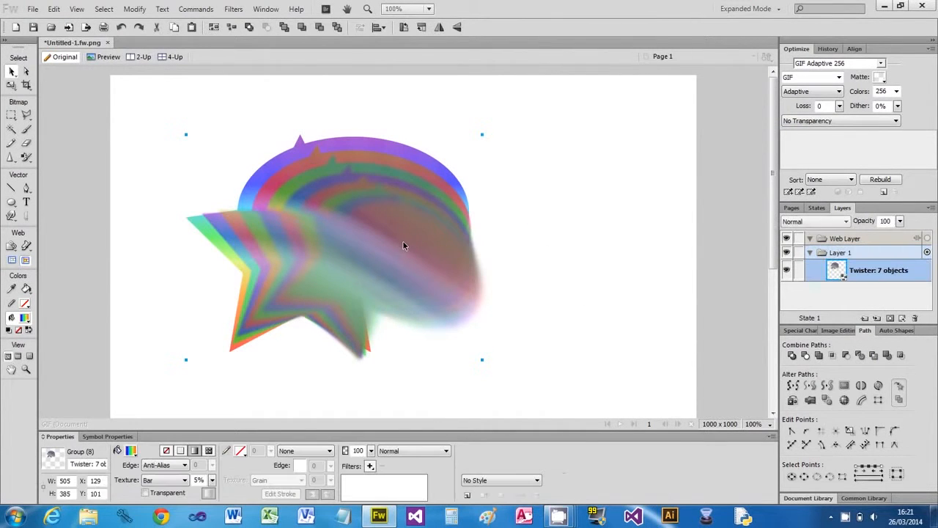
- Reapply Twist and Fade with 50% per-step opacity, then move the 7-object group up to 141, 69
left_click(195, 9)
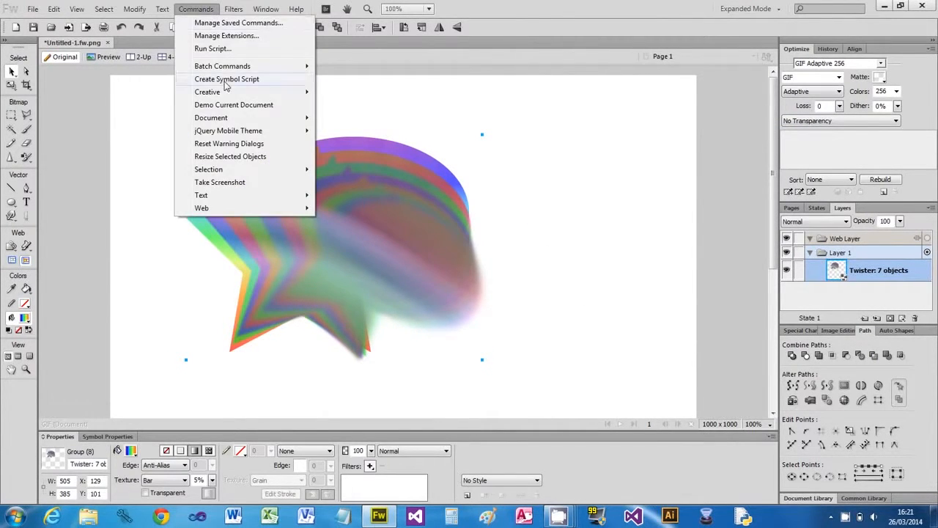
mouse_move(267, 94)
left_click(358, 170)
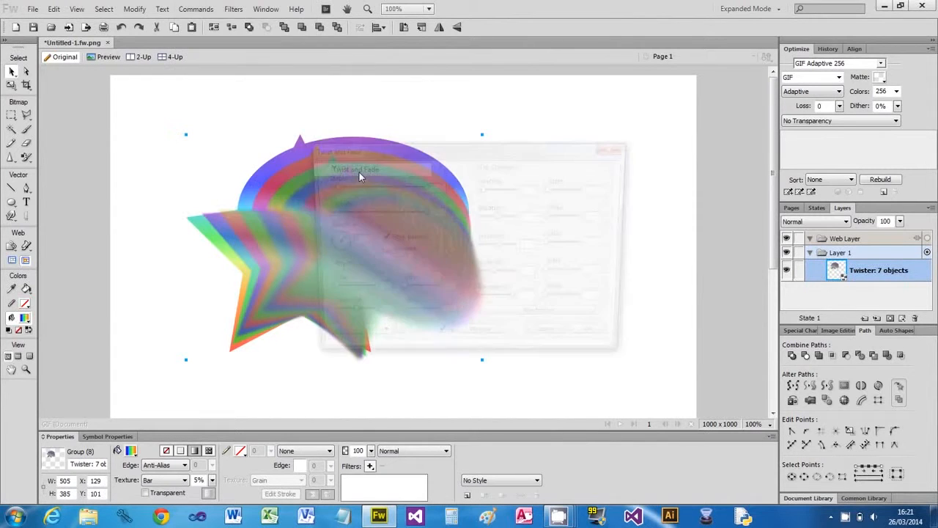
left_click_drag(465, 152, 686, 130)
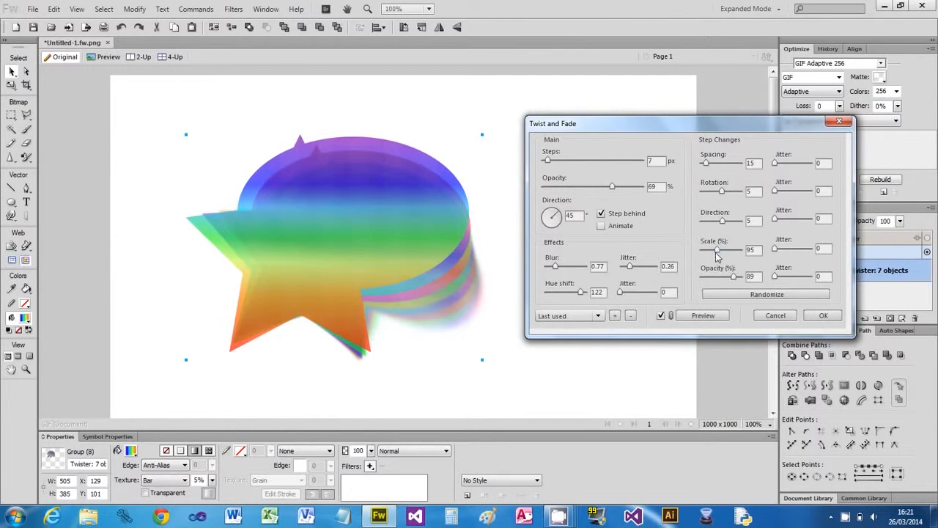
left_click_drag(733, 282, 741, 283)
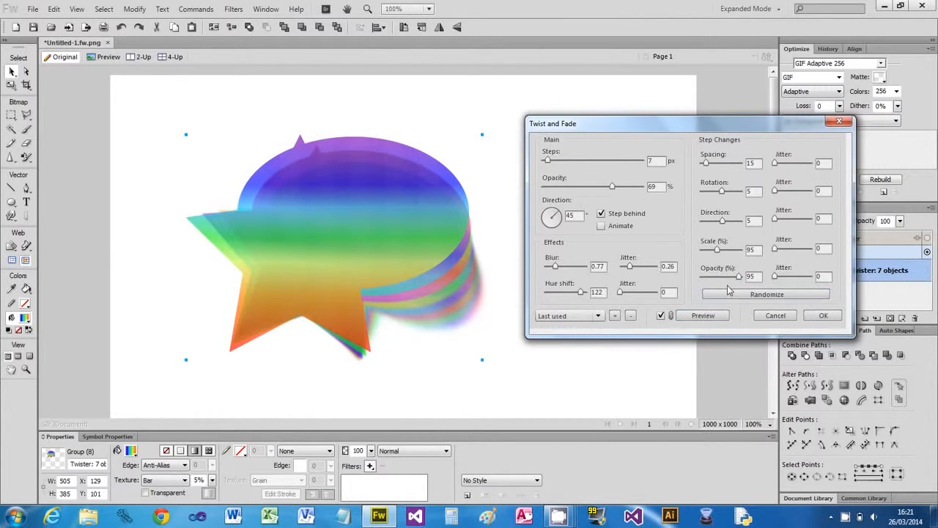
left_click_drag(741, 282, 695, 279)
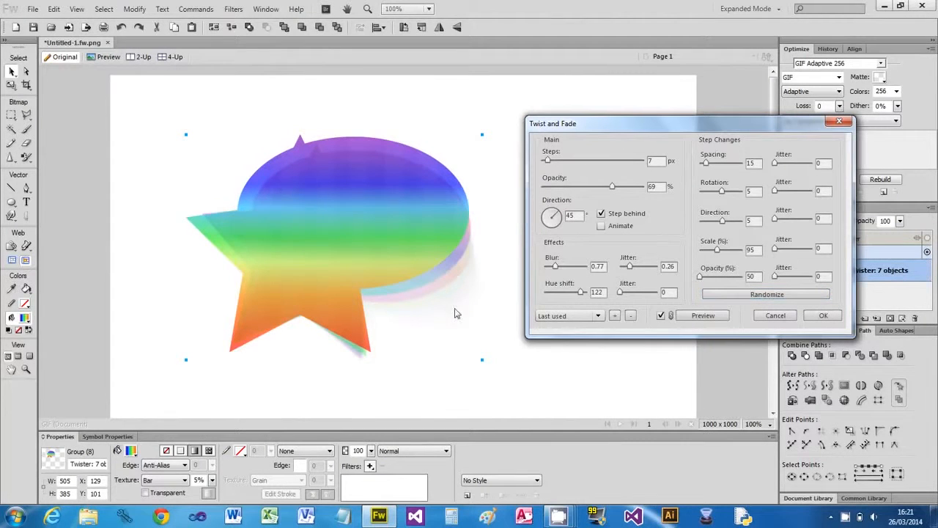
left_click(822, 316)
left_click(540, 283)
mouse_move(411, 238)
left_mouse_down()
mouse_move(427, 227)
mouse_move(414, 220)
left_mouse_up()
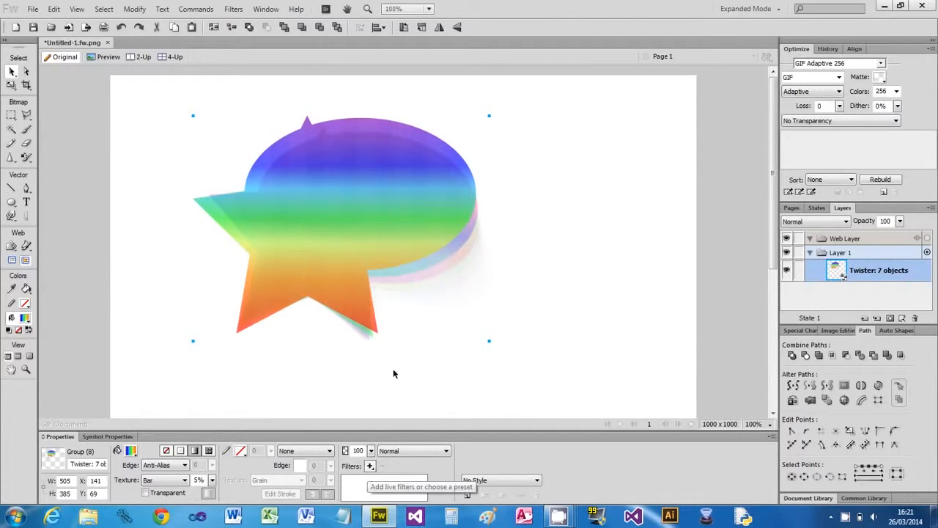
- Add a red Glow filter from Shadow and Glow to the group, then remove it
left_click(370, 465)
mouse_move(416, 432)
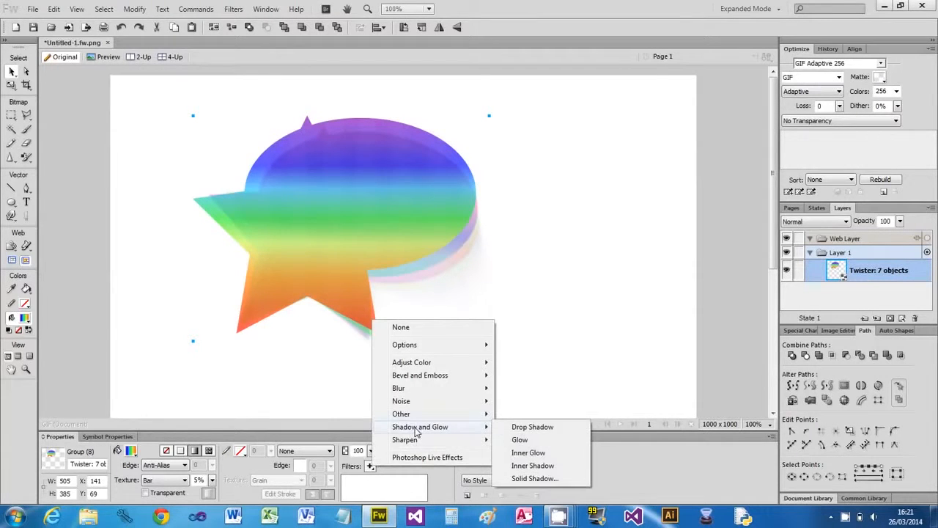
left_click(528, 441)
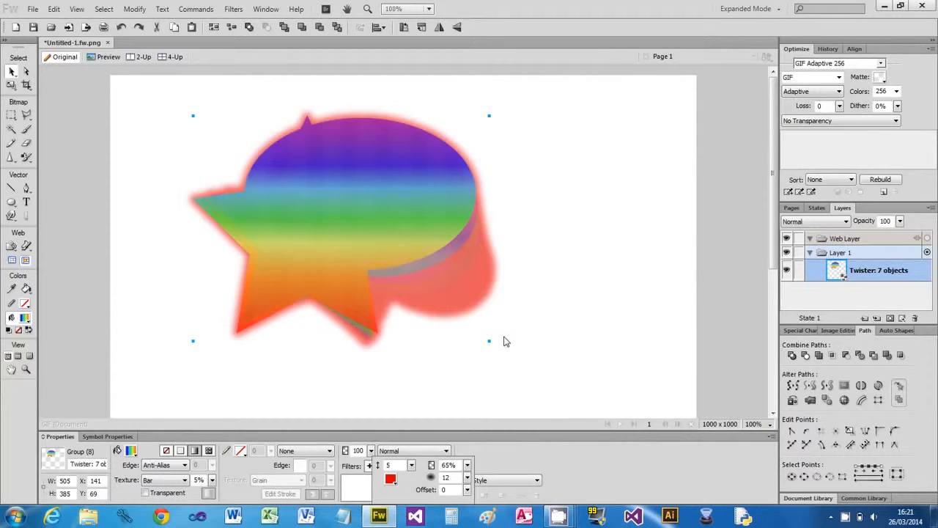
left_click(479, 456)
left_click(376, 484)
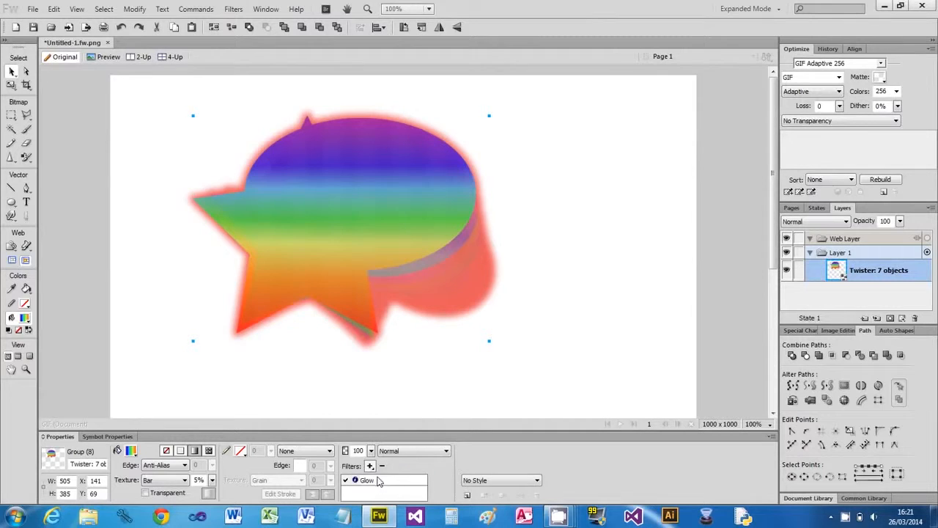
left_click(382, 465)
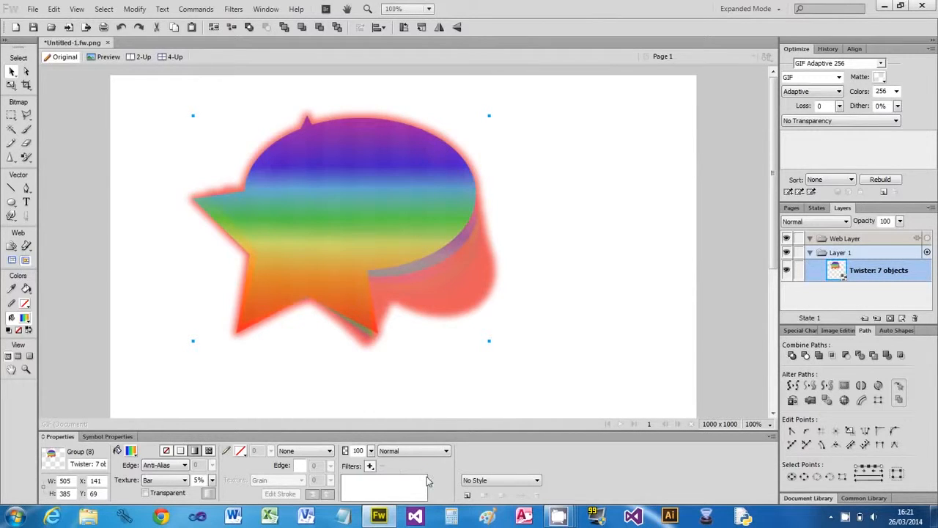
- Apply a Bevel and Emboss Inner Bevel filter (Flat, width 10, 75%, Raised) to the Twister group
left_click(371, 466)
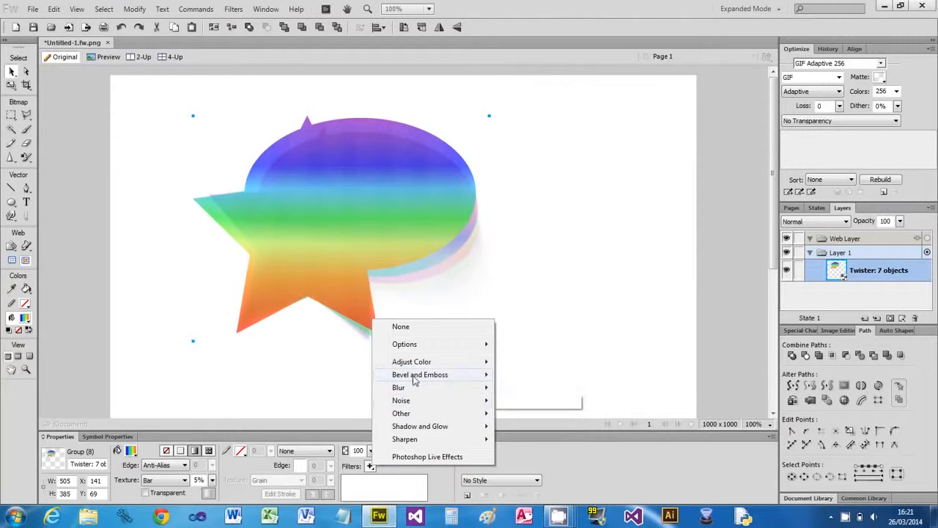
mouse_move(415, 377)
left_click(532, 377)
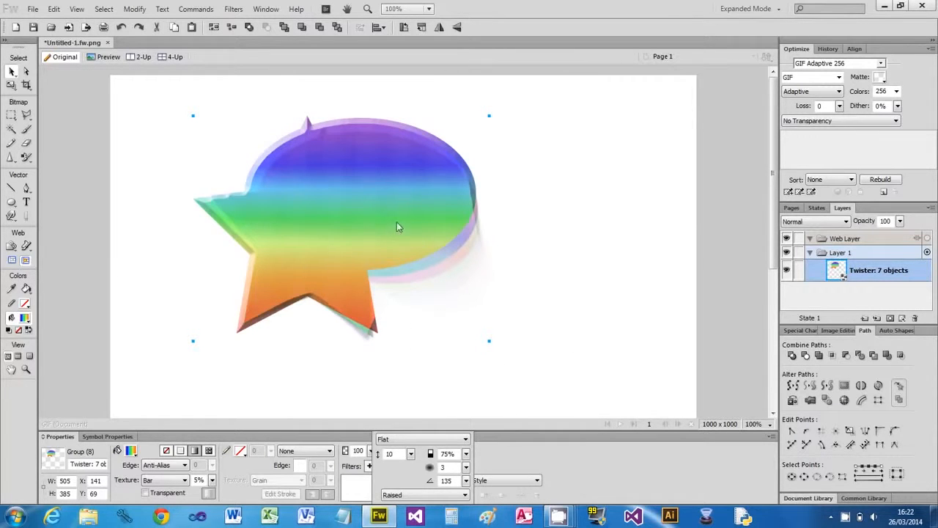
left_click(526, 334)
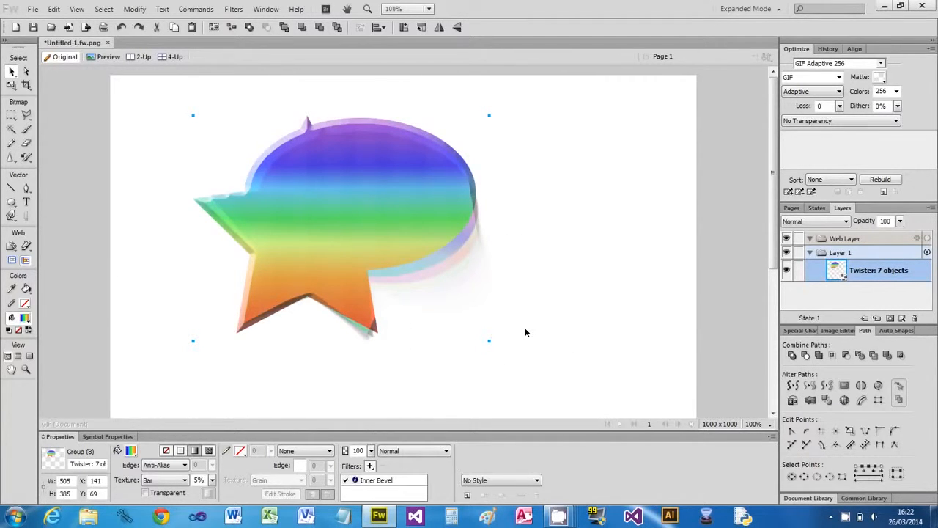